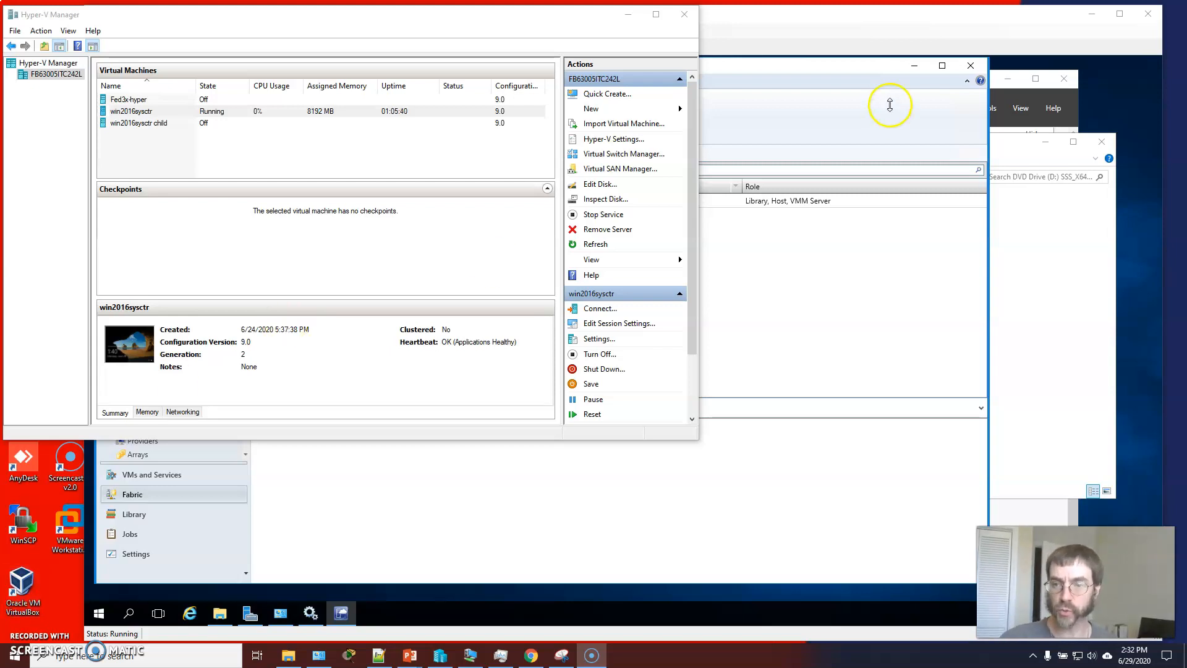
Open the Hardware Profiles section of the Virtual Machine Manager library
{"action": "left_click", "coordinate": [866, 67]}
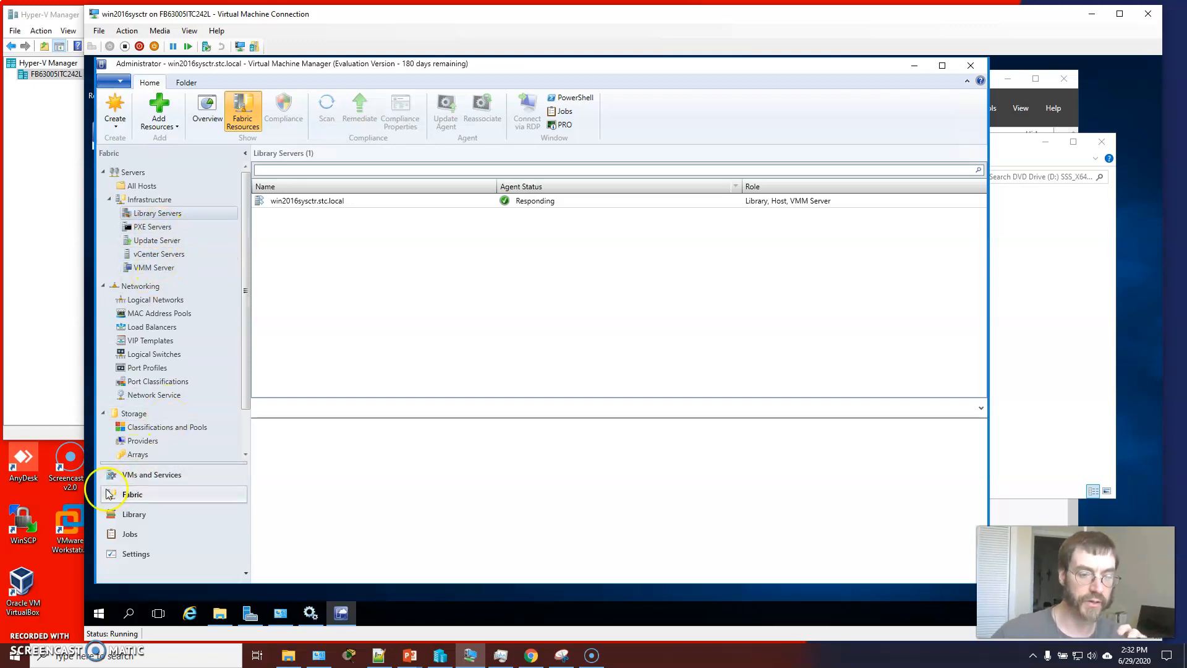
{"action": "left_click", "coordinate": [137, 516]}
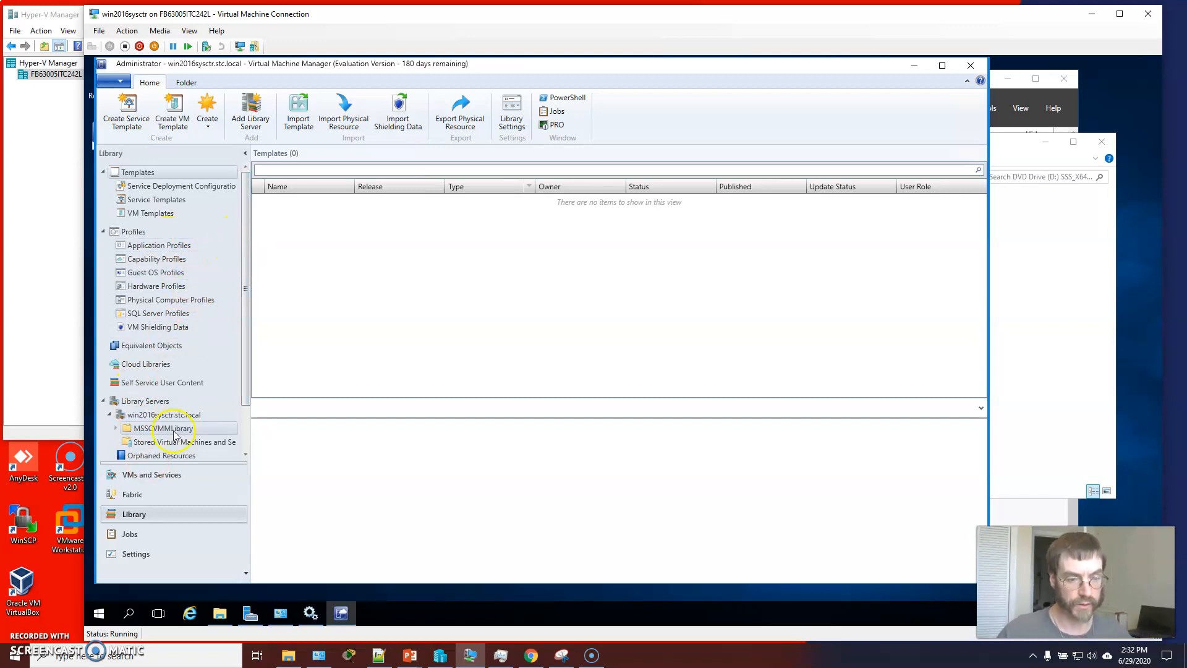
{"action": "scroll", "coordinate": [118, 396], "scroll_direction": "down", "scroll_amount": 2}
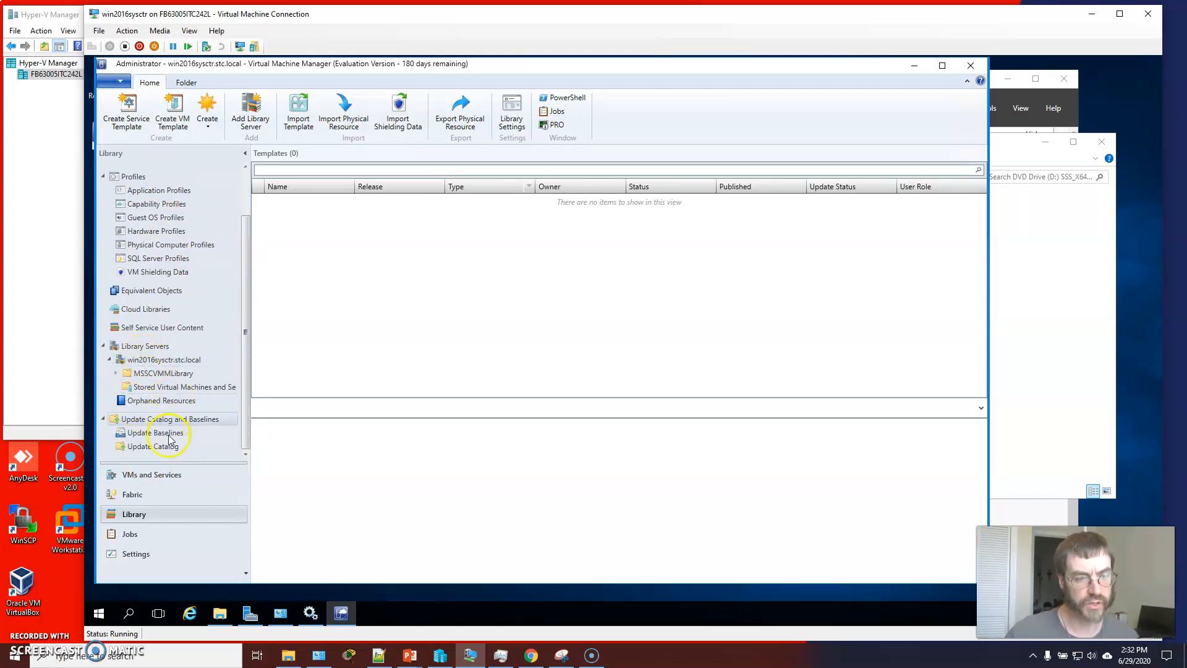
{"action": "scroll", "coordinate": [157, 223], "scroll_direction": "up", "scroll_amount": 1}
{"action": "scroll", "coordinate": [156, 223], "scroll_direction": "up", "scroll_amount": 1}
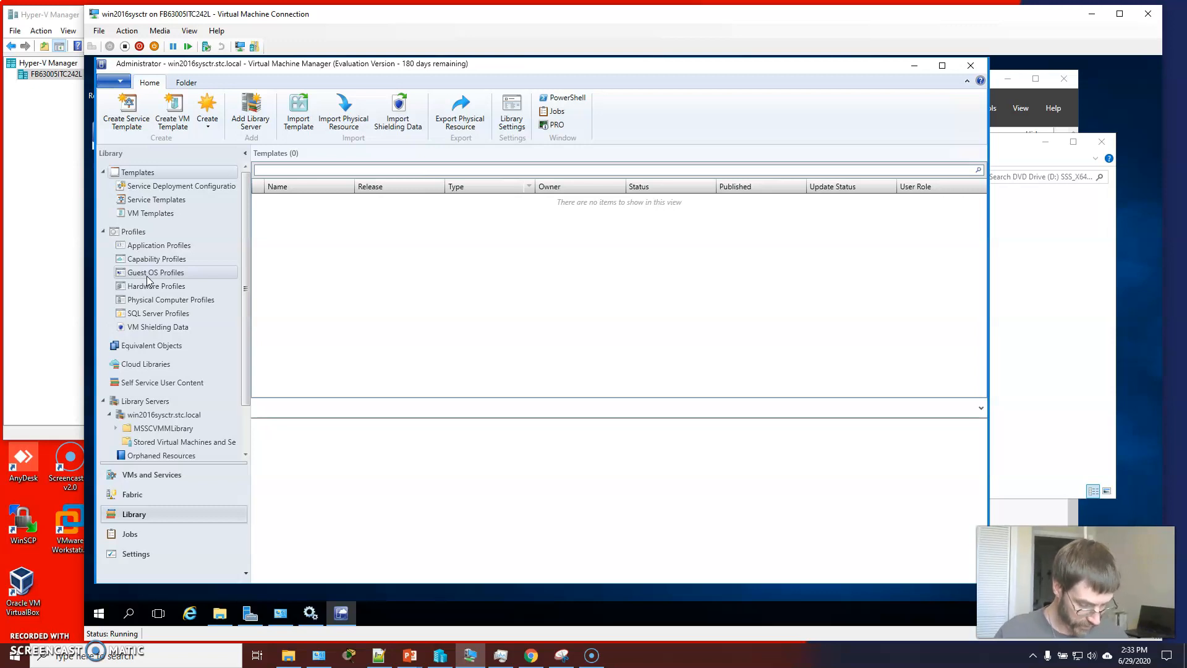
{"action": "left_click", "coordinate": [157, 287]}
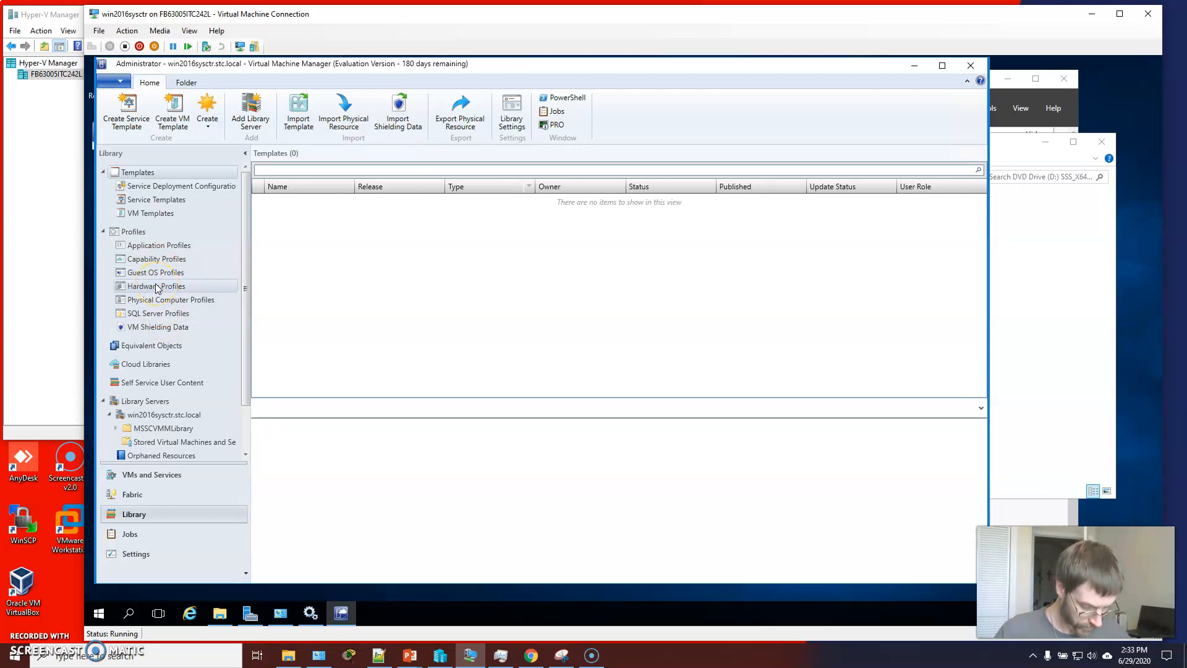
{"action": "left_click", "coordinate": [157, 288]}
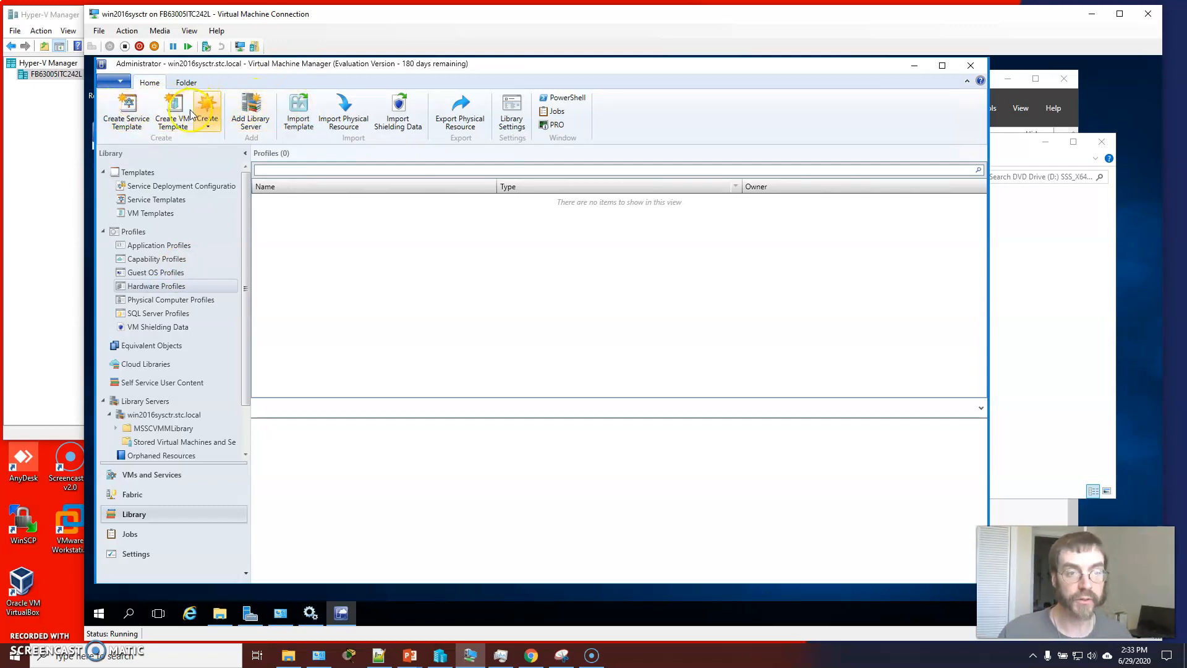
Create a new hardware profile named Light-Duty Hardware, described as "This profile is for applications that don't require many resources and run in low priority", Generation 1
{"action": "left_click", "coordinate": [207, 124]}
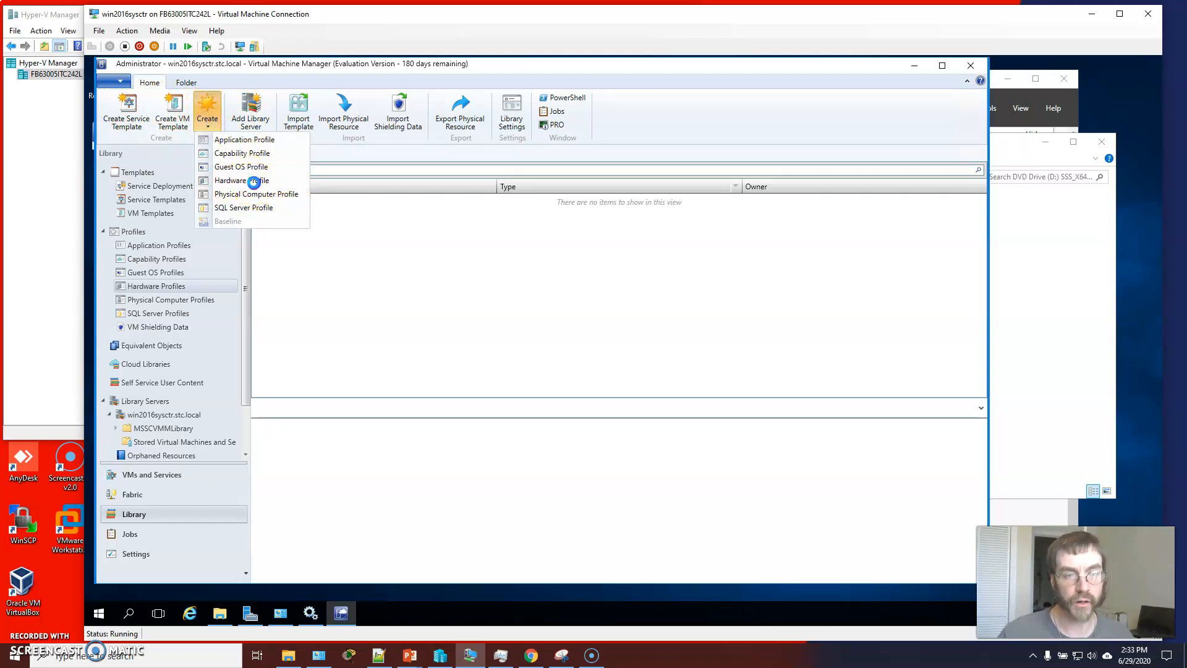
{"action": "left_click", "coordinate": [254, 182]}
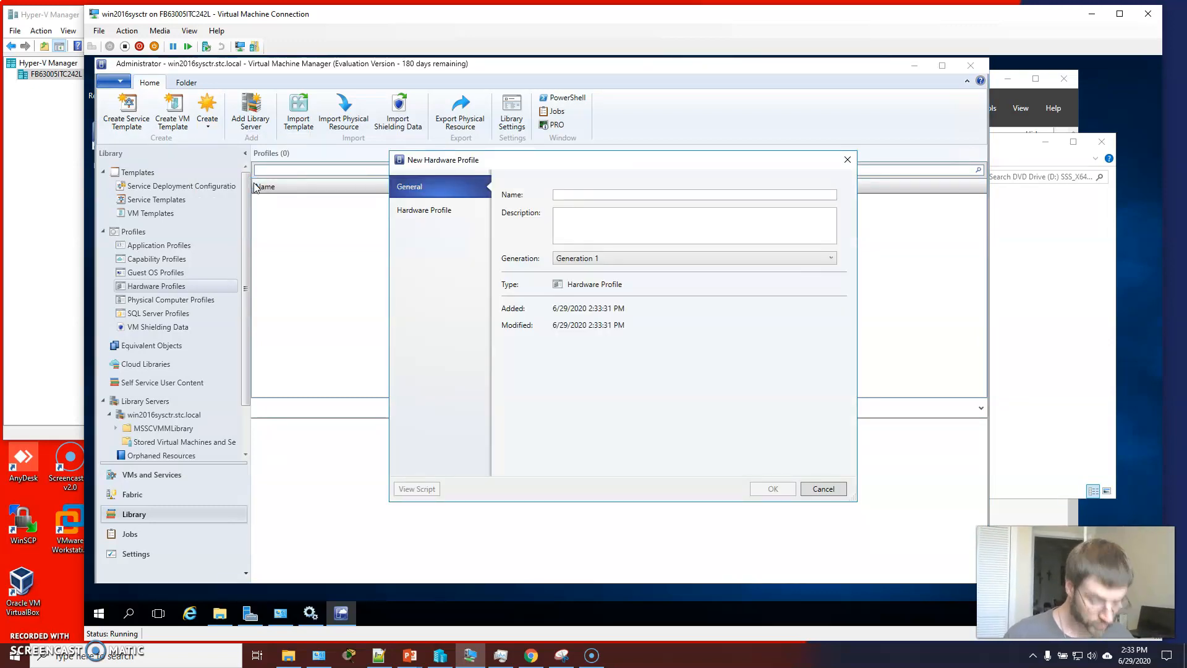
{"action": "left_click", "coordinate": [433, 217]}
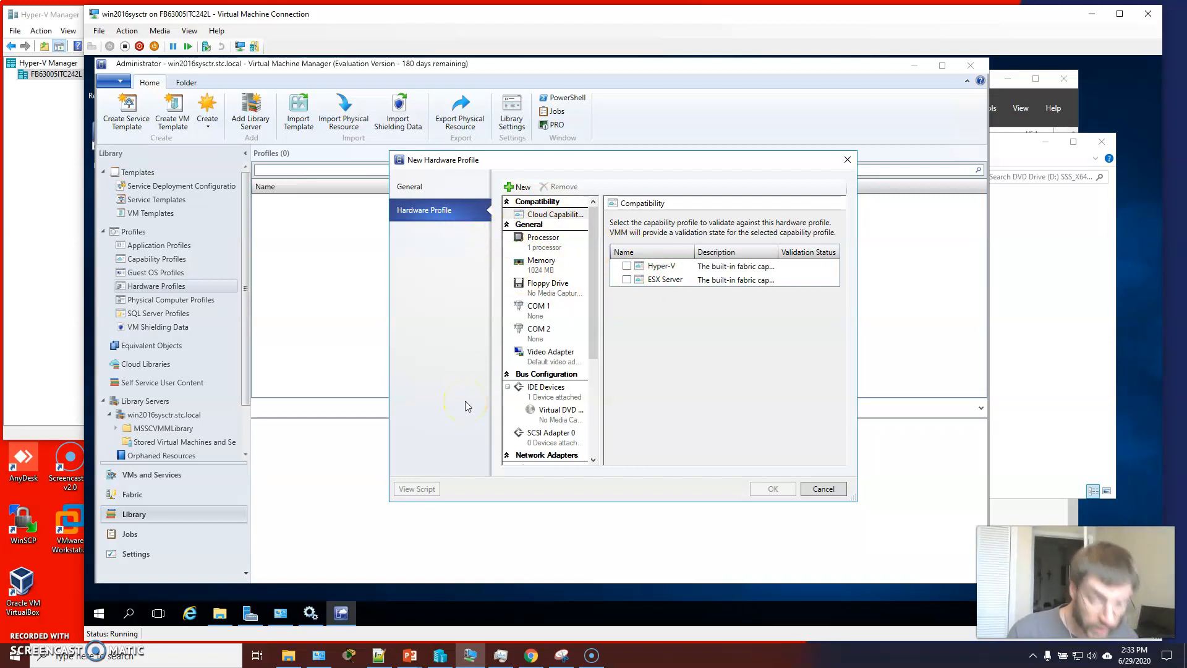
{"action": "left_click", "coordinate": [455, 186]}
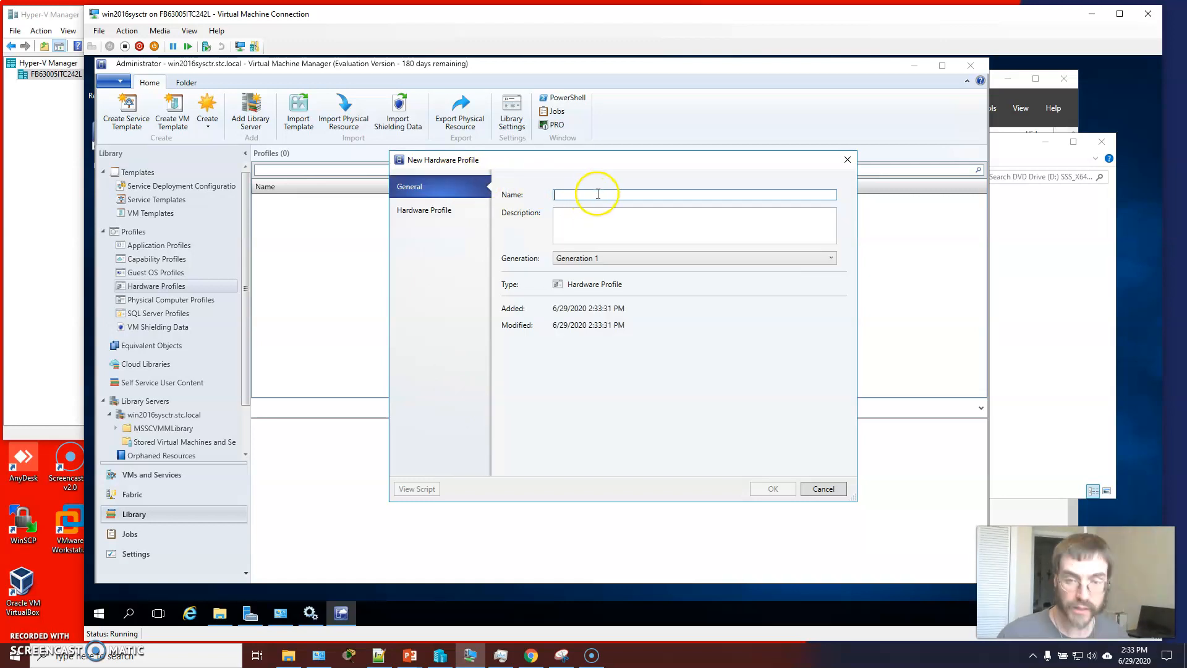
{"action": "type", "text": "Light-Duty Hardware"}
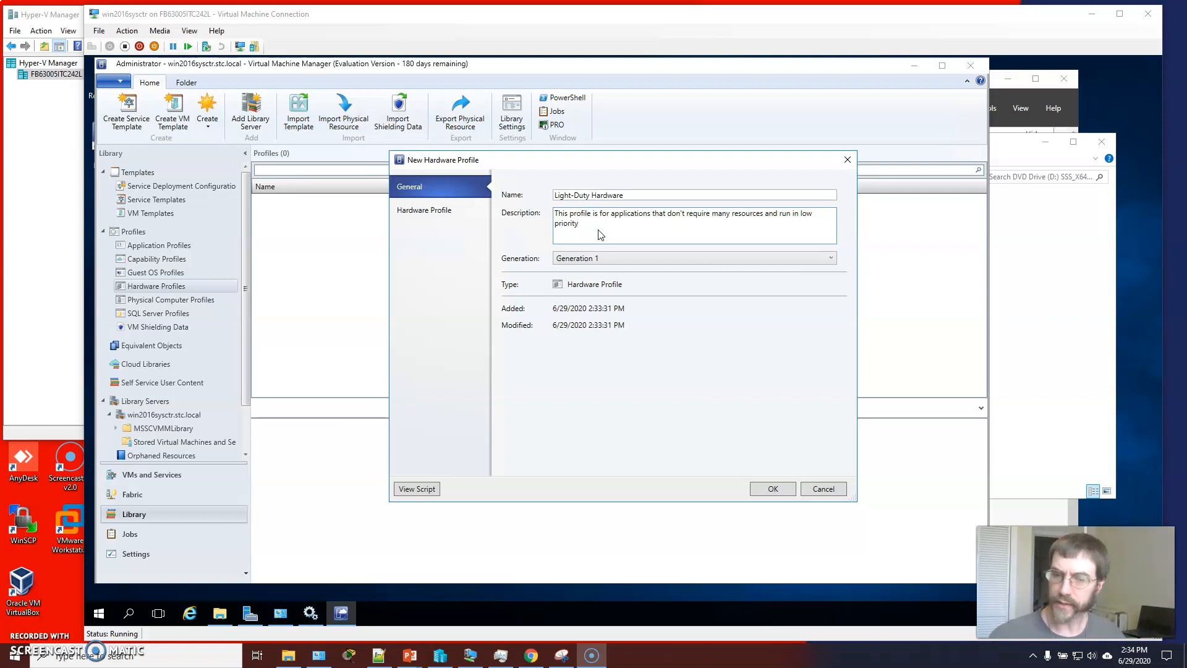
{"action": "left_click", "coordinate": [605, 257]}
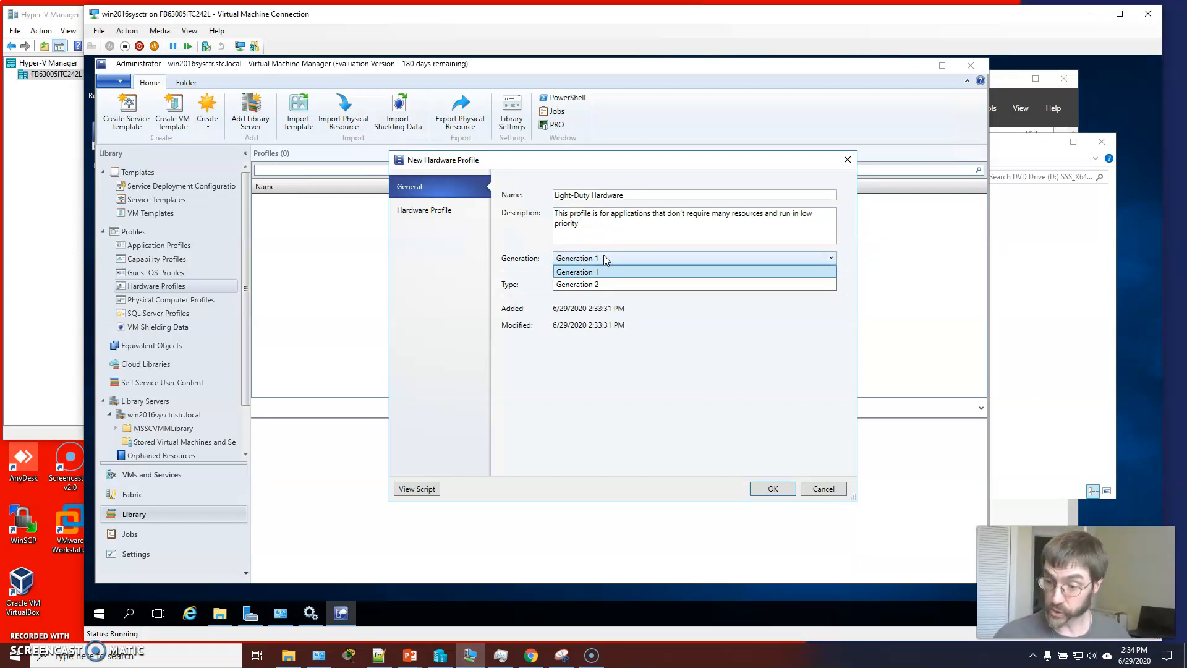
{"action": "left_click", "coordinate": [606, 239]}
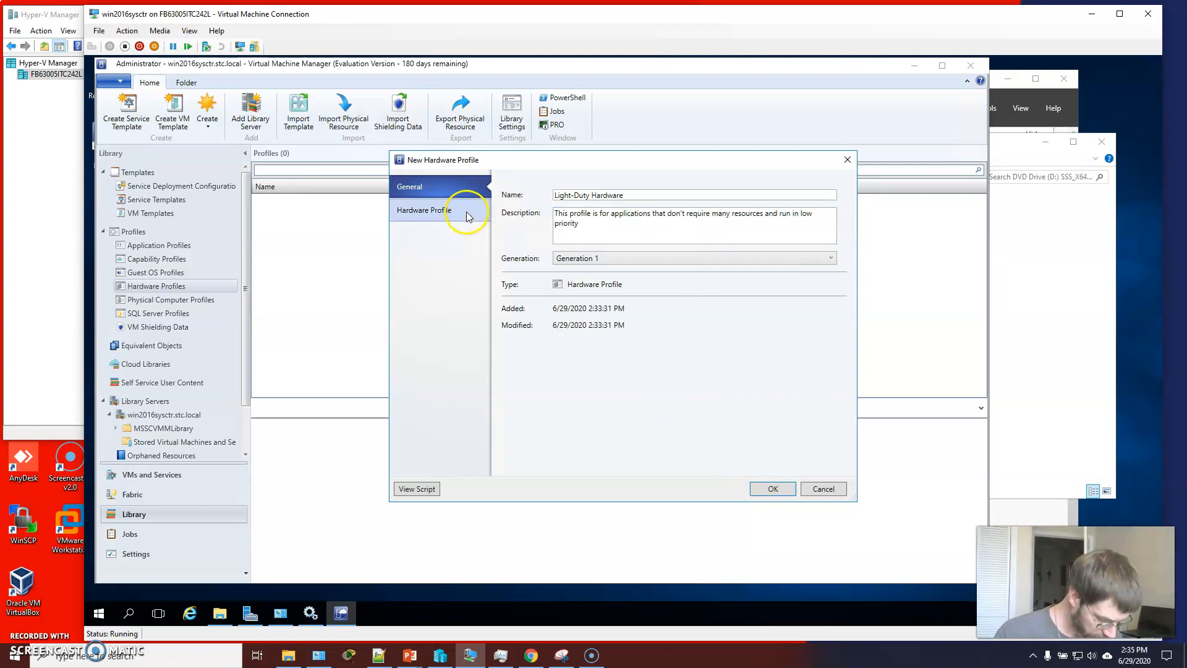
Set the profile's static virtual machine memory to 2048 MB
{"action": "left_click", "coordinate": [446, 210]}
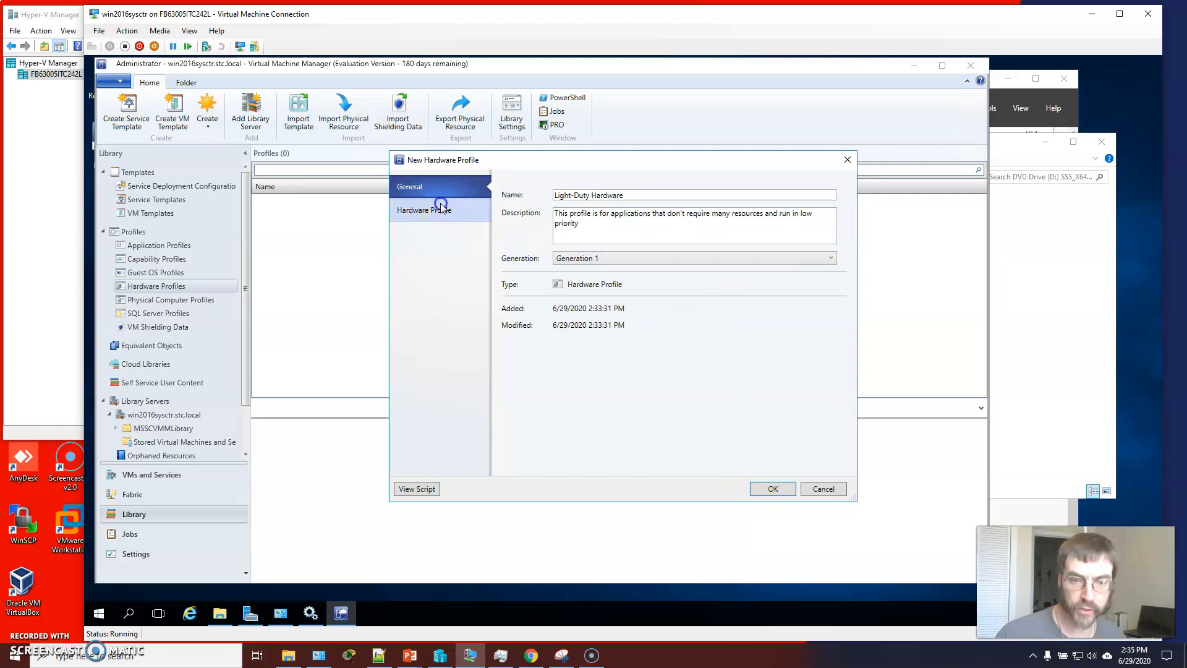
{"action": "left_click", "coordinate": [542, 264]}
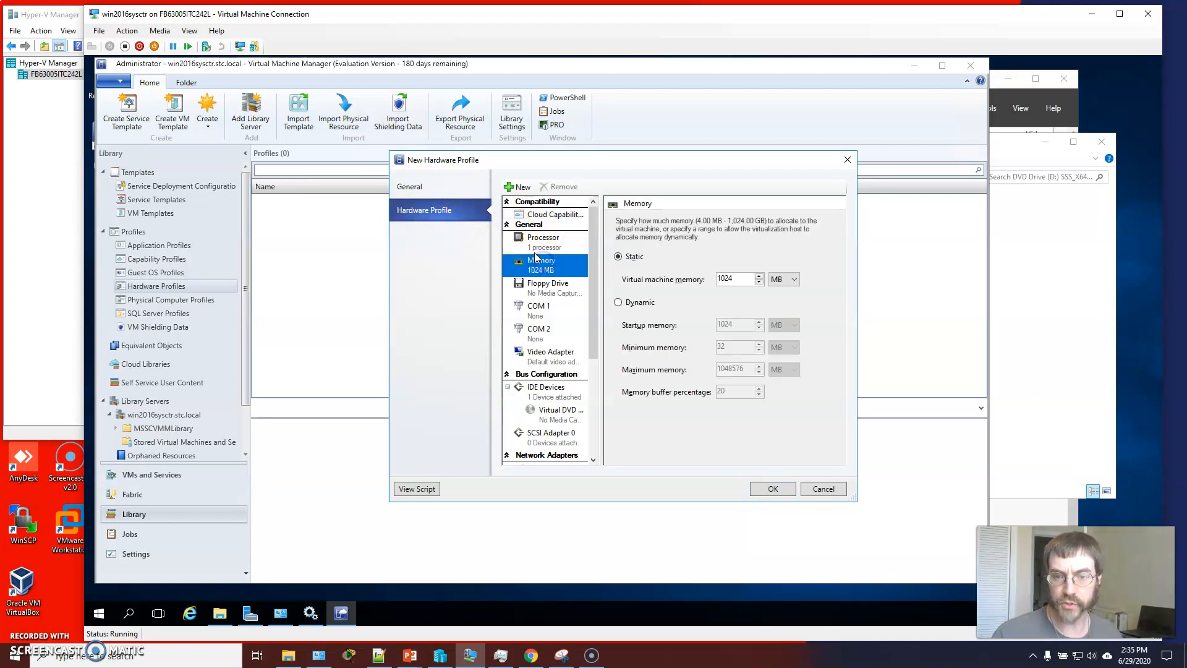
{"action": "double_click", "coordinate": [740, 278]}
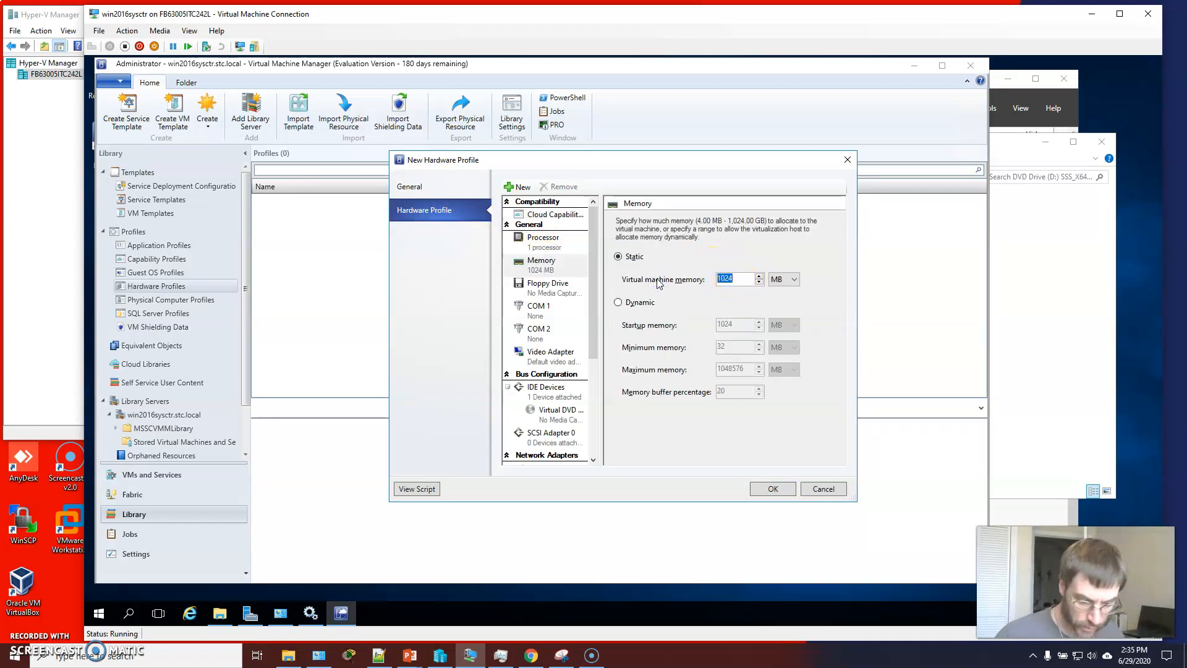
{"action": "key", "text": "Down"}
{"action": "key", "text": "Delete"}
{"action": "key", "text": "Delete"}
{"action": "key", "text": "Delete"}
{"action": "key", "text": "Delete"}
{"action": "type", "text": "2048"}
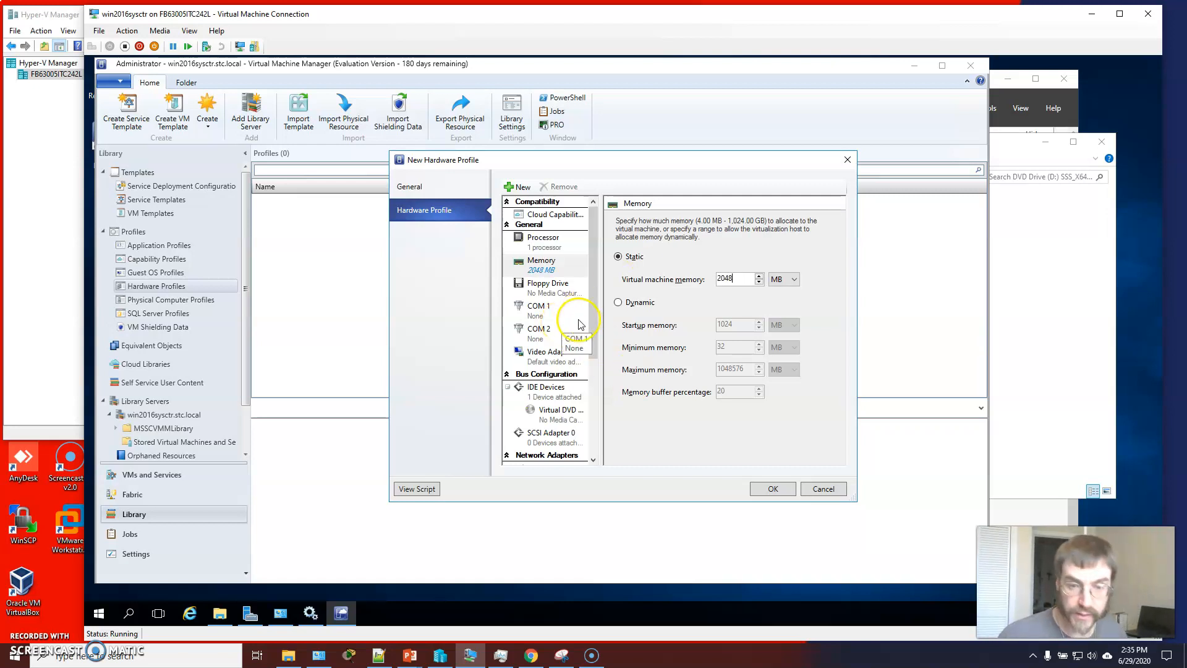
Set the profile's CPU priority and memory weight both to Low
{"action": "left_click", "coordinate": [547, 242]}
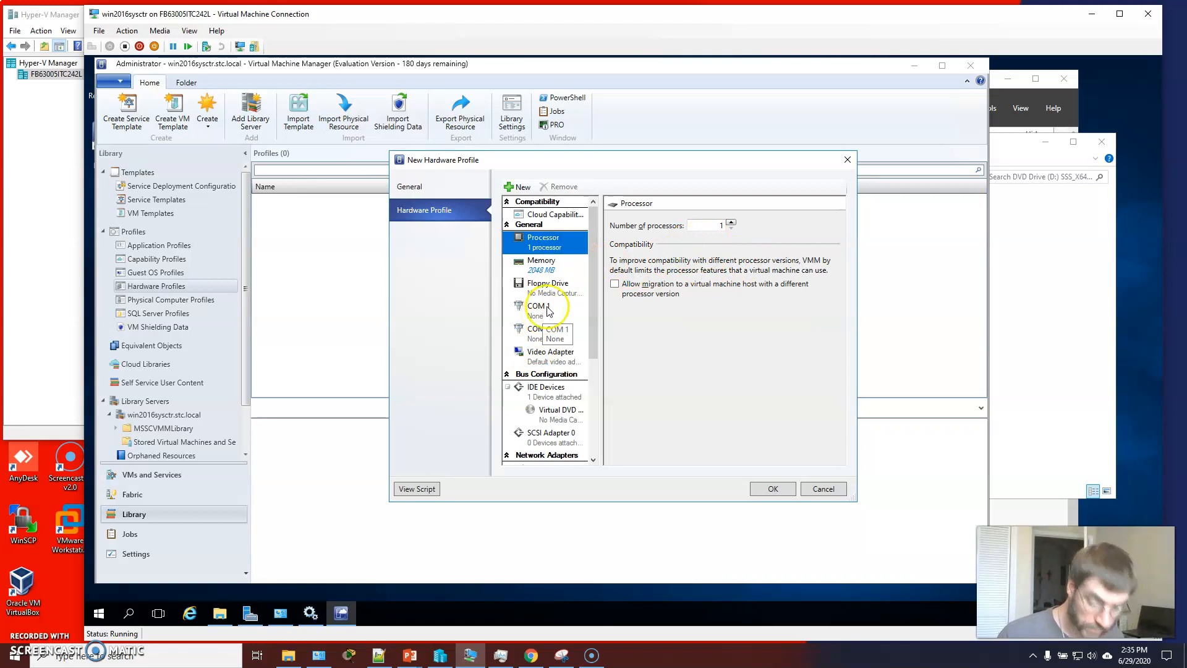
{"action": "left_click_drag", "start_coordinate": [598, 297], "coordinate": [594, 416]}
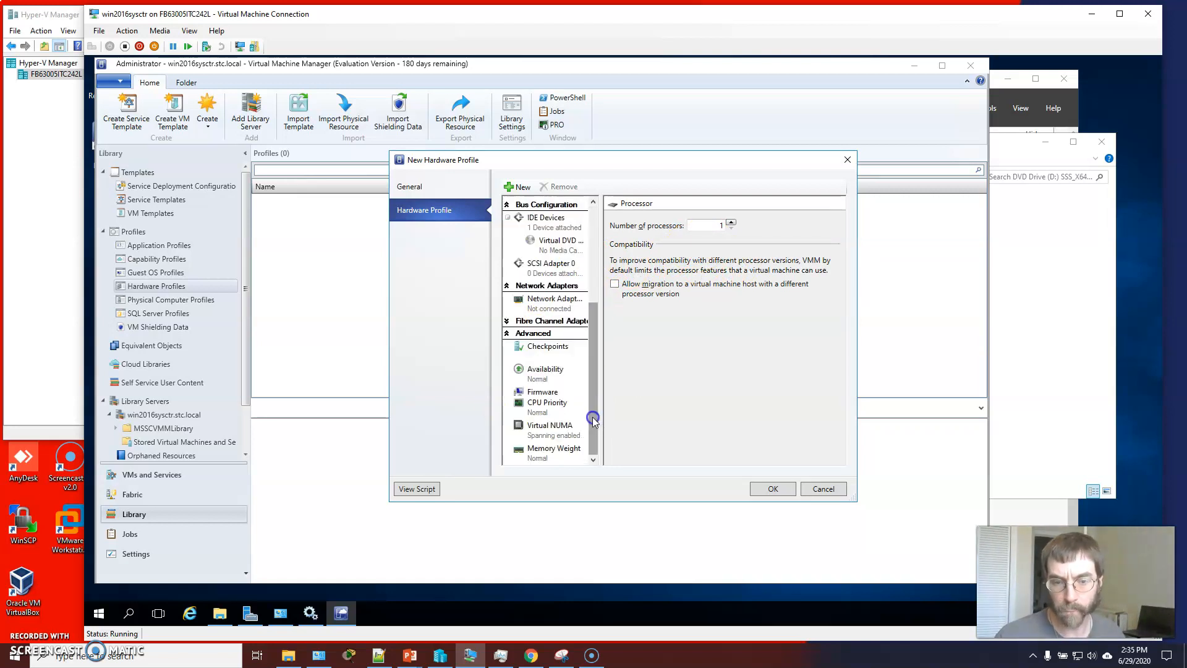
{"action": "left_click", "coordinate": [544, 403]}
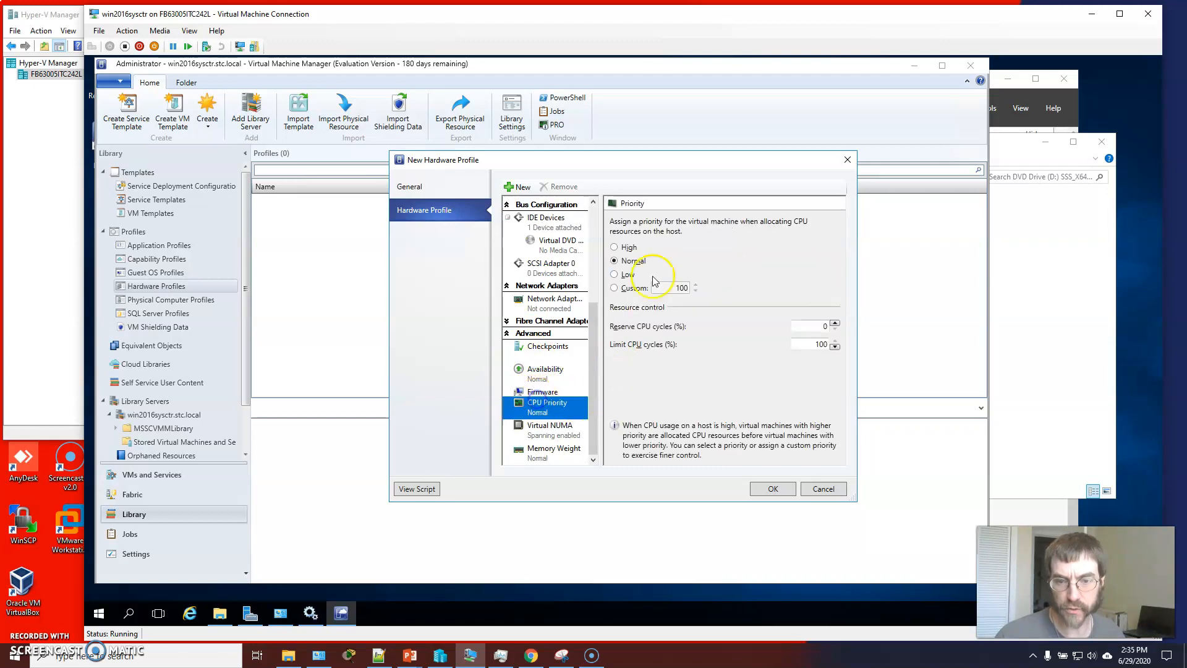
{"action": "left_click", "coordinate": [615, 274]}
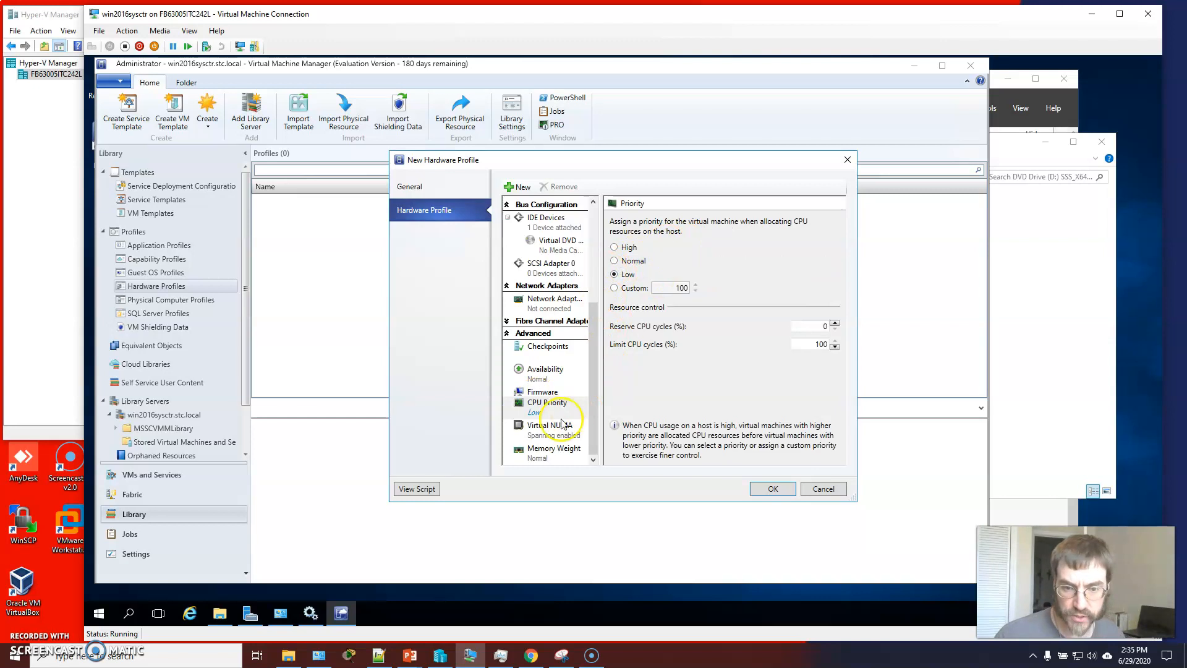
{"action": "left_click", "coordinate": [543, 450]}
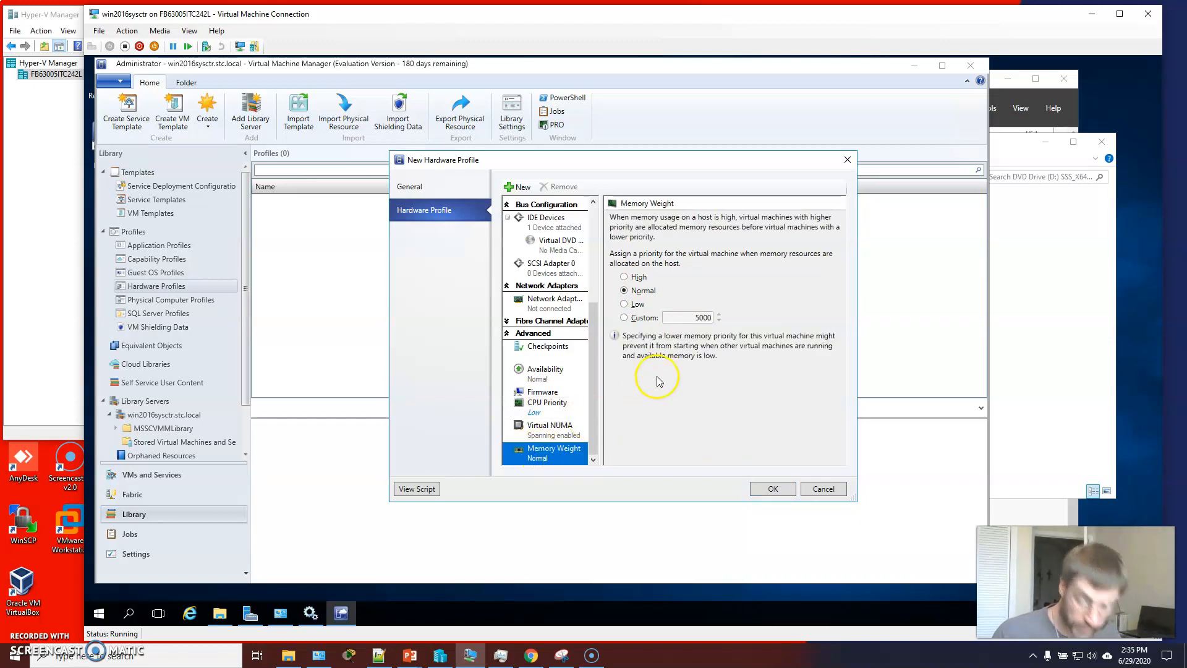
{"action": "left_click", "coordinate": [623, 305]}
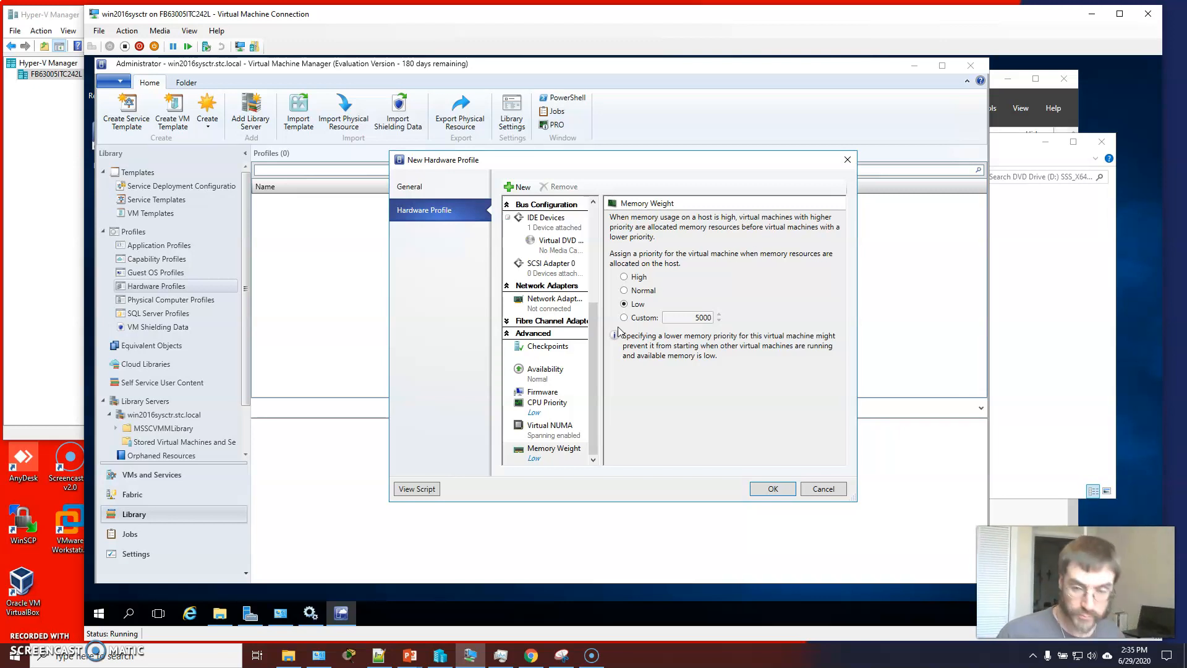
Set the virtual DVD drive to use the physical CD or DVD drive and save the new profile
{"action": "left_click", "coordinate": [556, 245]}
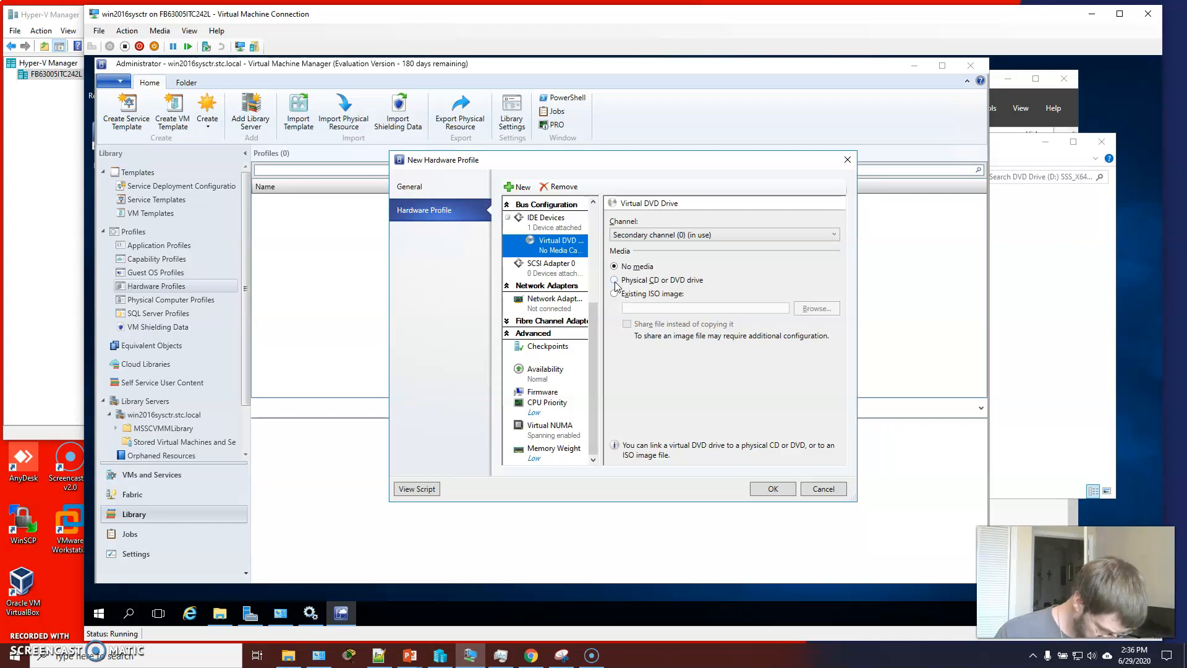
{"action": "left_click", "coordinate": [614, 280]}
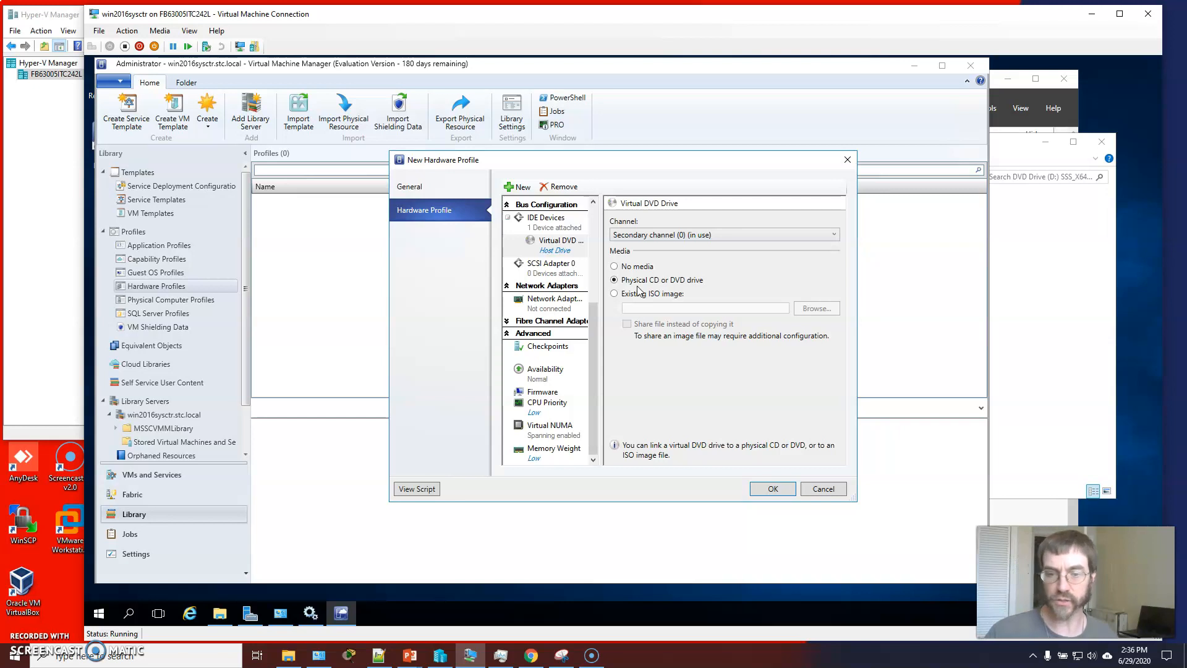
{"action": "left_click", "coordinate": [773, 490]}
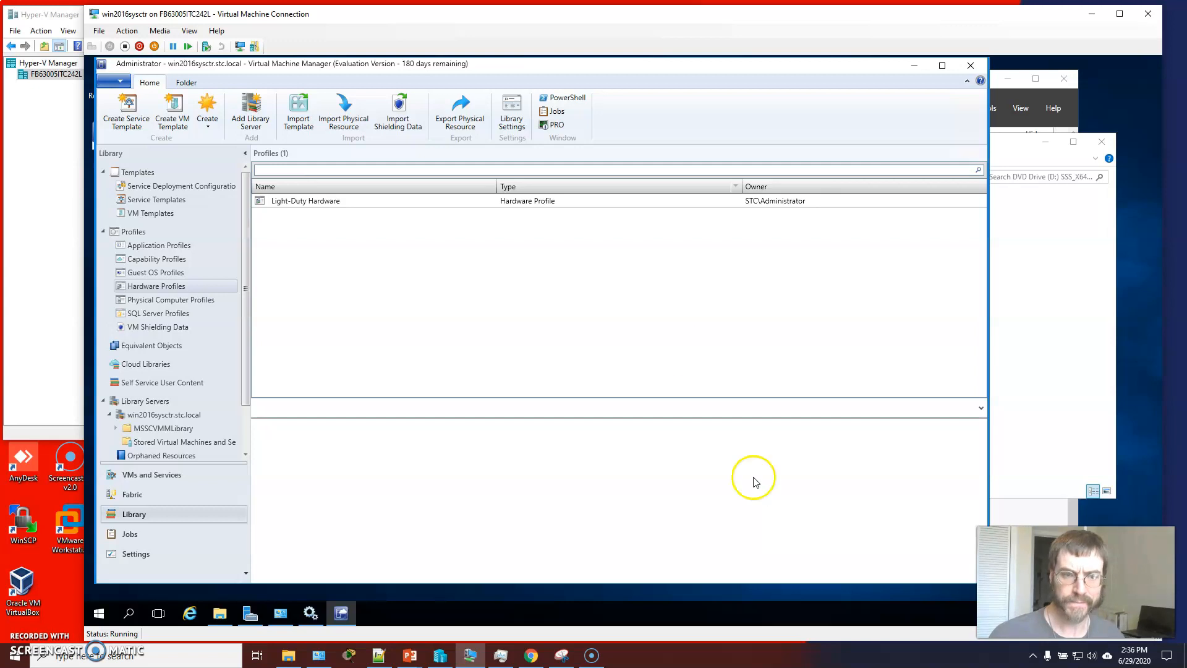
Edit the Light-Duty Hardware profile so its virtual DVD drive has no media, and save
{"action": "left_click", "coordinate": [325, 203]}
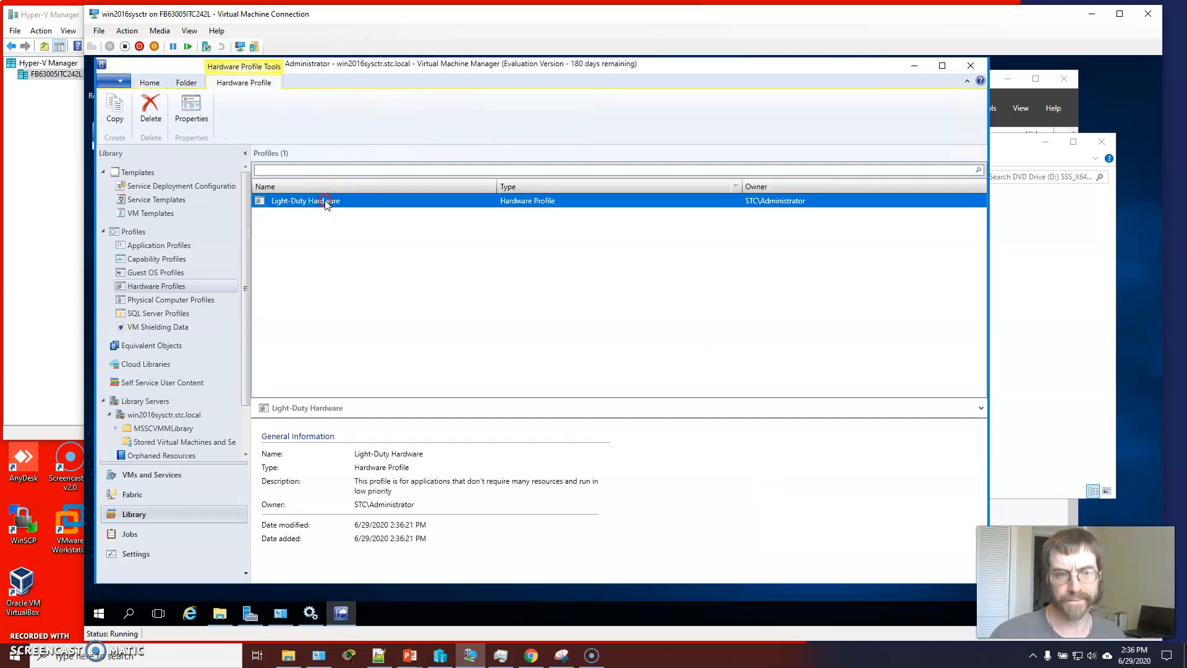
{"action": "double_click", "coordinate": [325, 202]}
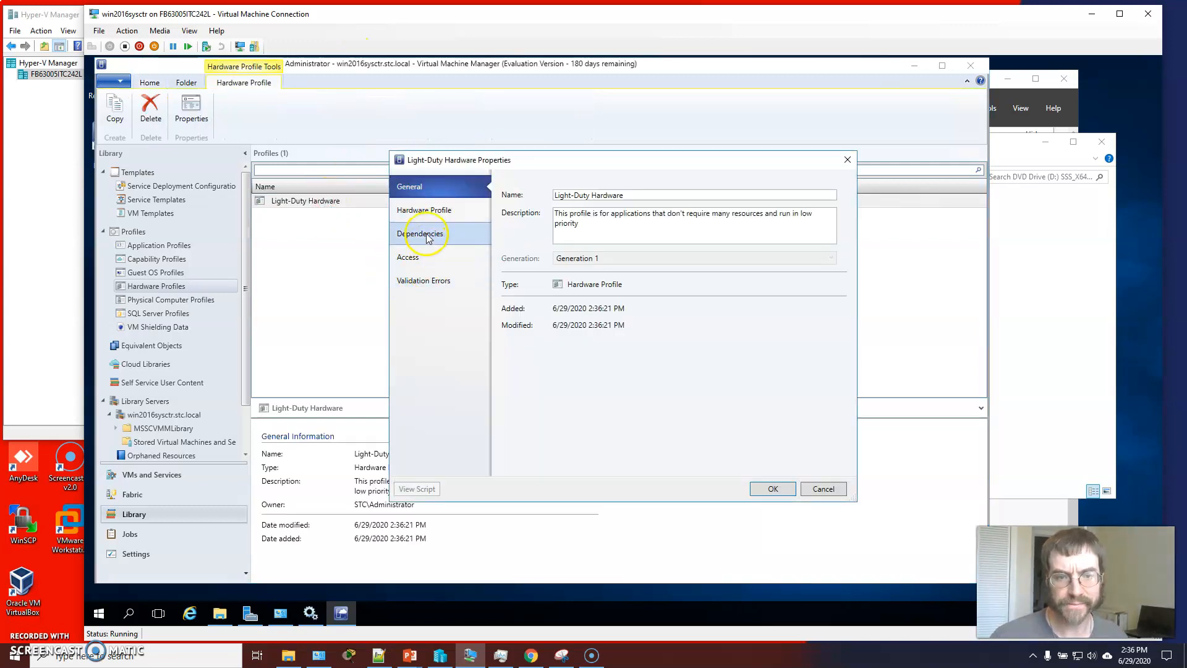
{"action": "left_click", "coordinate": [428, 209]}
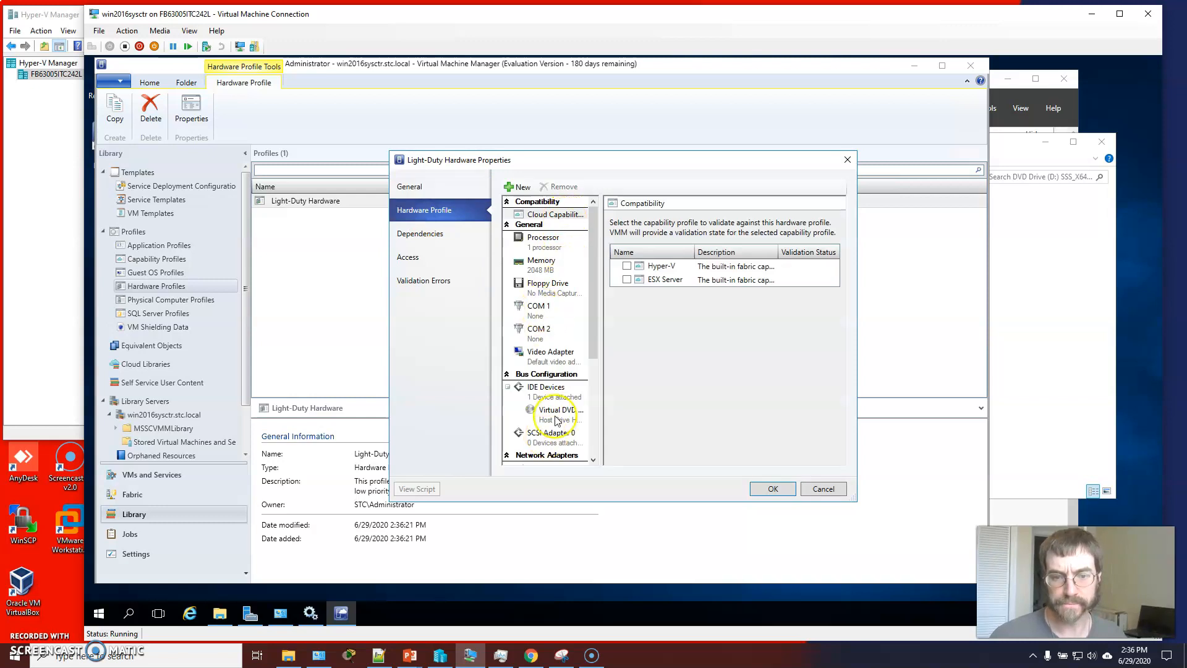
{"action": "left_click", "coordinate": [554, 413]}
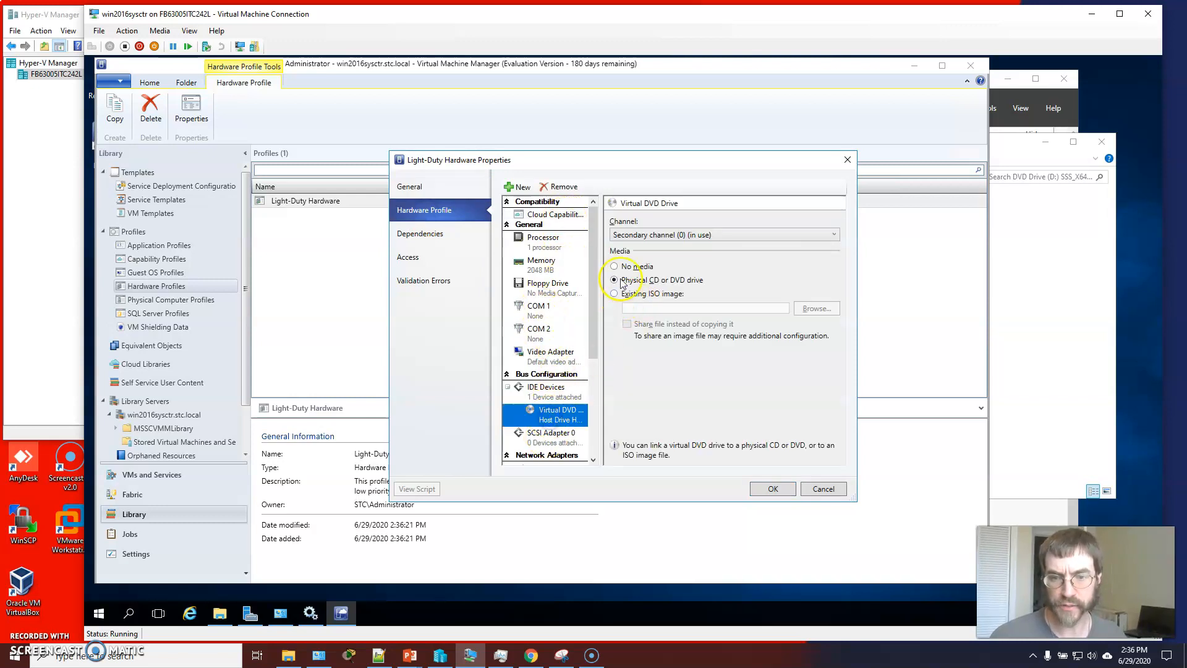
{"action": "left_click", "coordinate": [615, 266]}
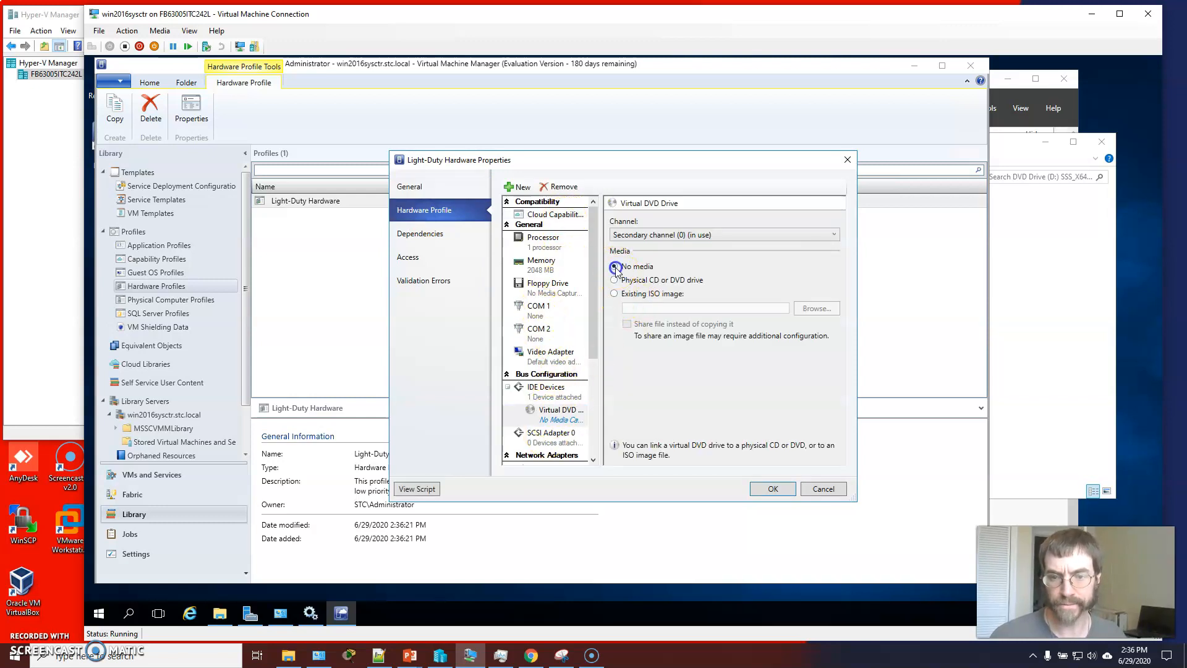
{"action": "left_click", "coordinate": [767, 495]}
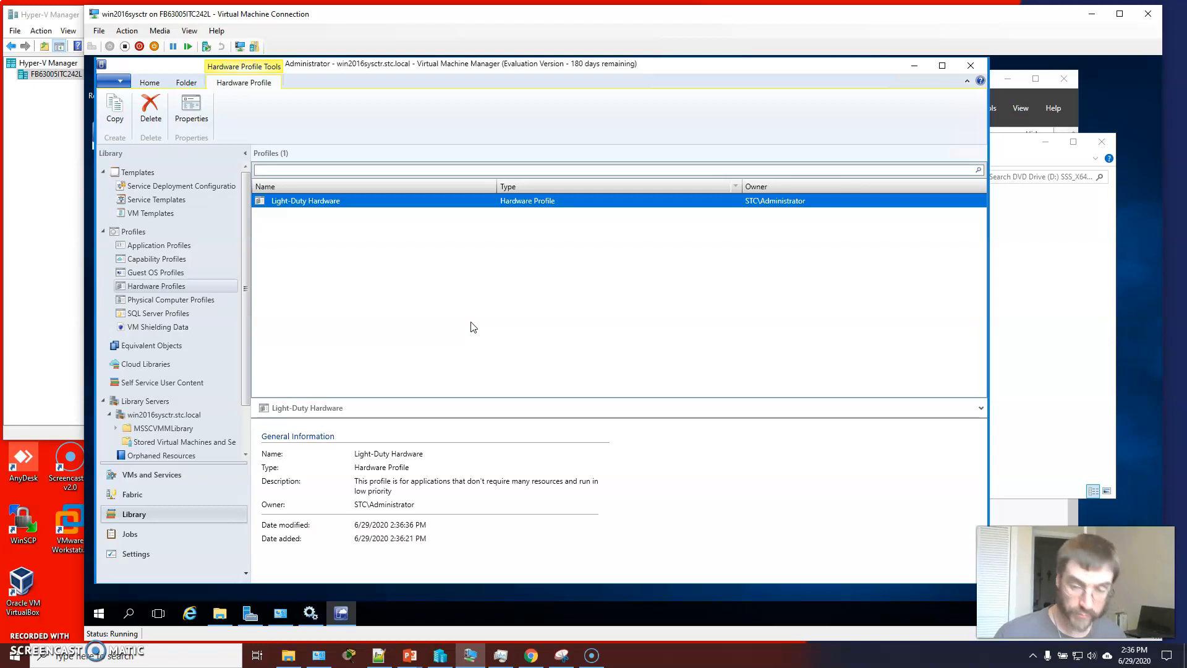
Copy the Light-Duty Hardware profile
{"action": "right_click", "coordinate": [338, 203]}
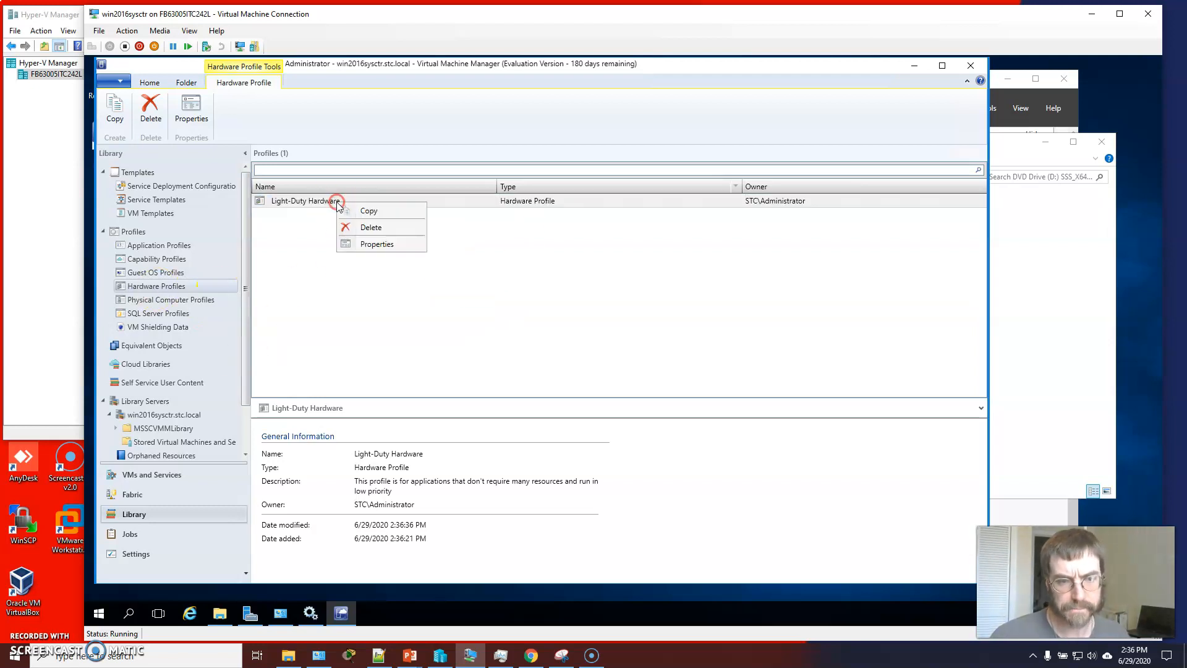
{"action": "left_click", "coordinate": [365, 211]}
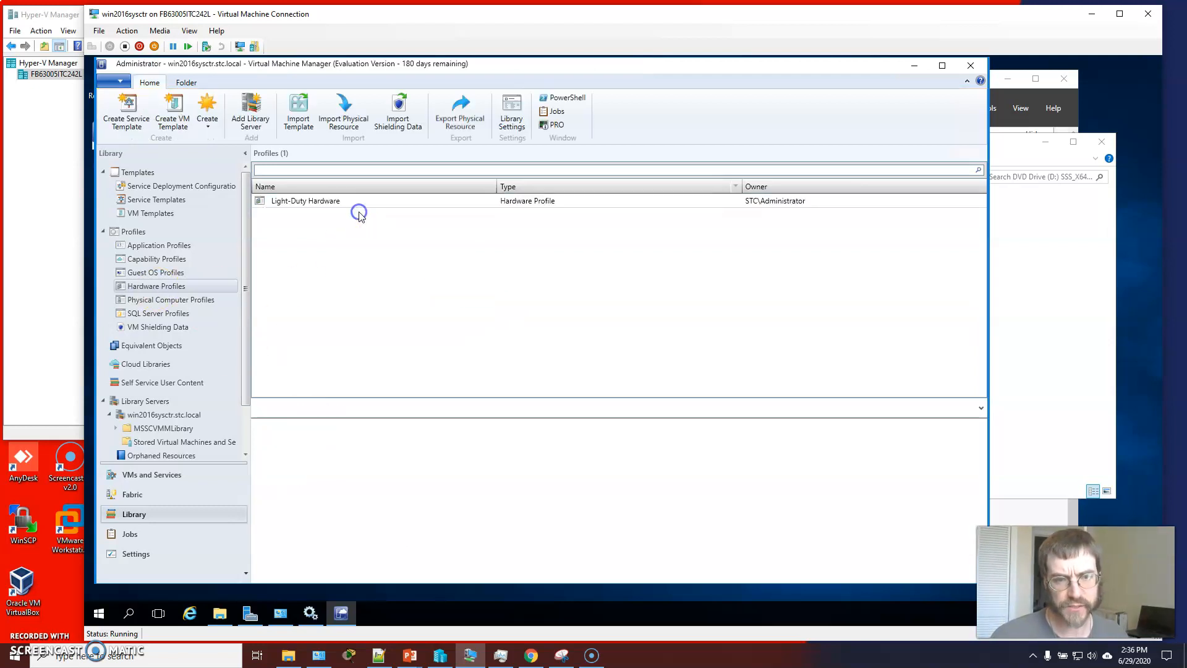
Open the Light-Duty Hardware profile's properties, review its virtual DVD drive settings, and close them
{"action": "double_click", "coordinate": [321, 203]}
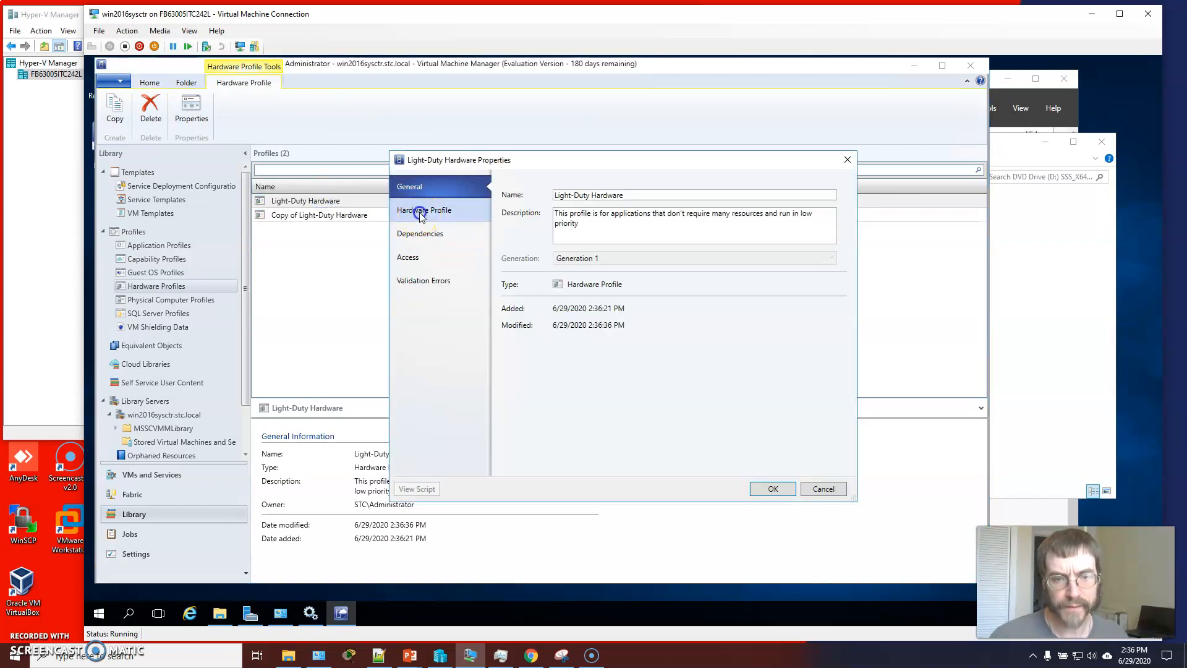
{"action": "left_click", "coordinate": [420, 212]}
{"action": "left_click", "coordinate": [558, 413]}
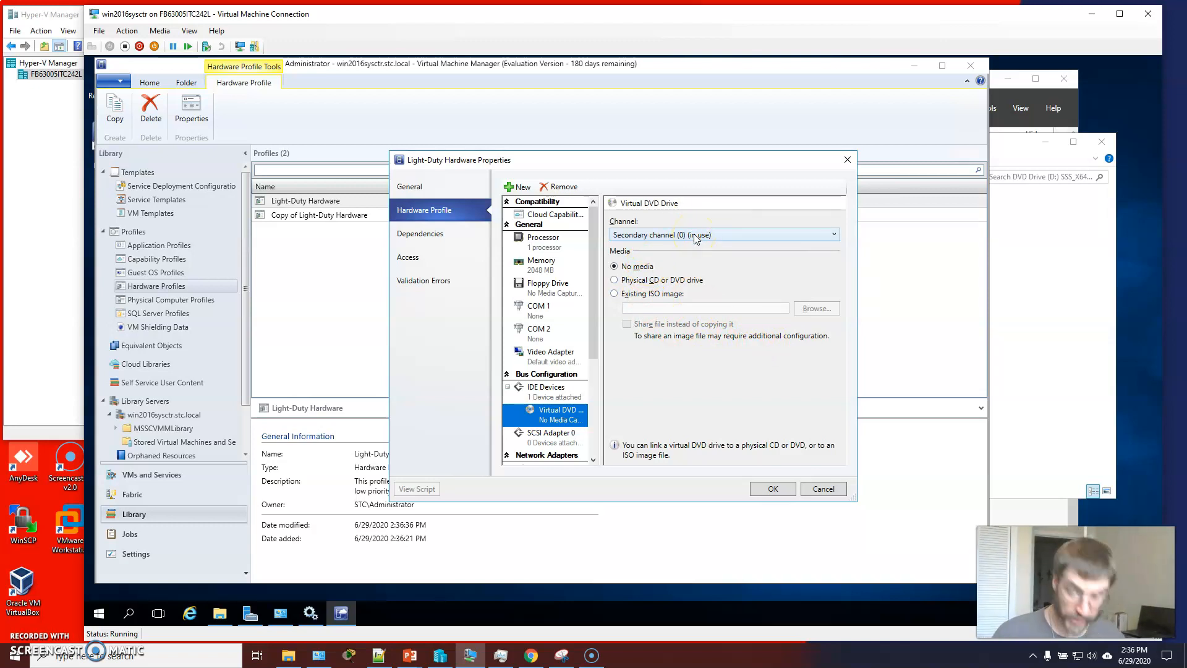
{"action": "left_click", "coordinate": [773, 487]}
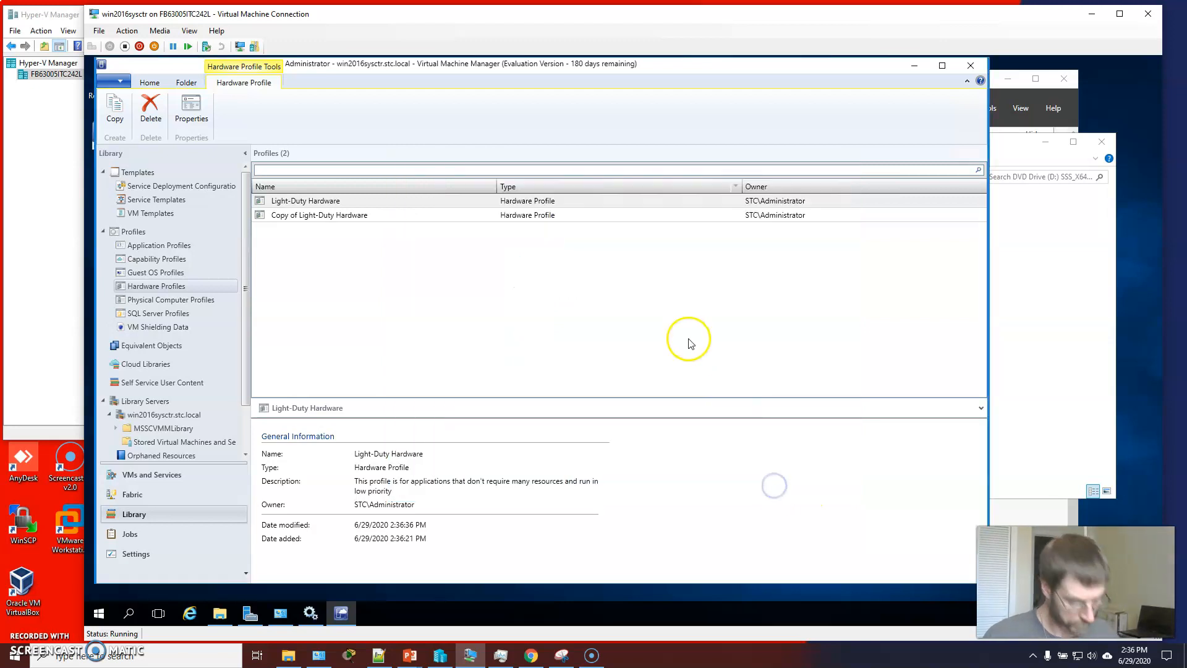
Delete the Copy of Light-Duty Hardware profile and confirm the removal
{"action": "right_click", "coordinate": [353, 213]}
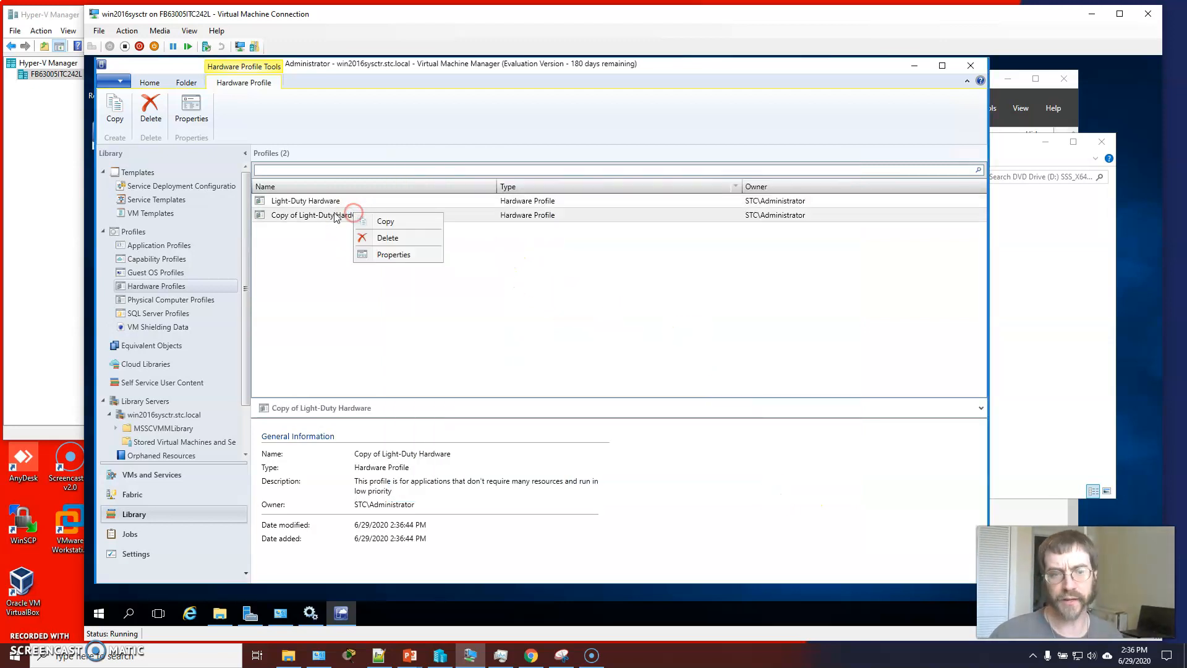
{"action": "left_click", "coordinate": [374, 238]}
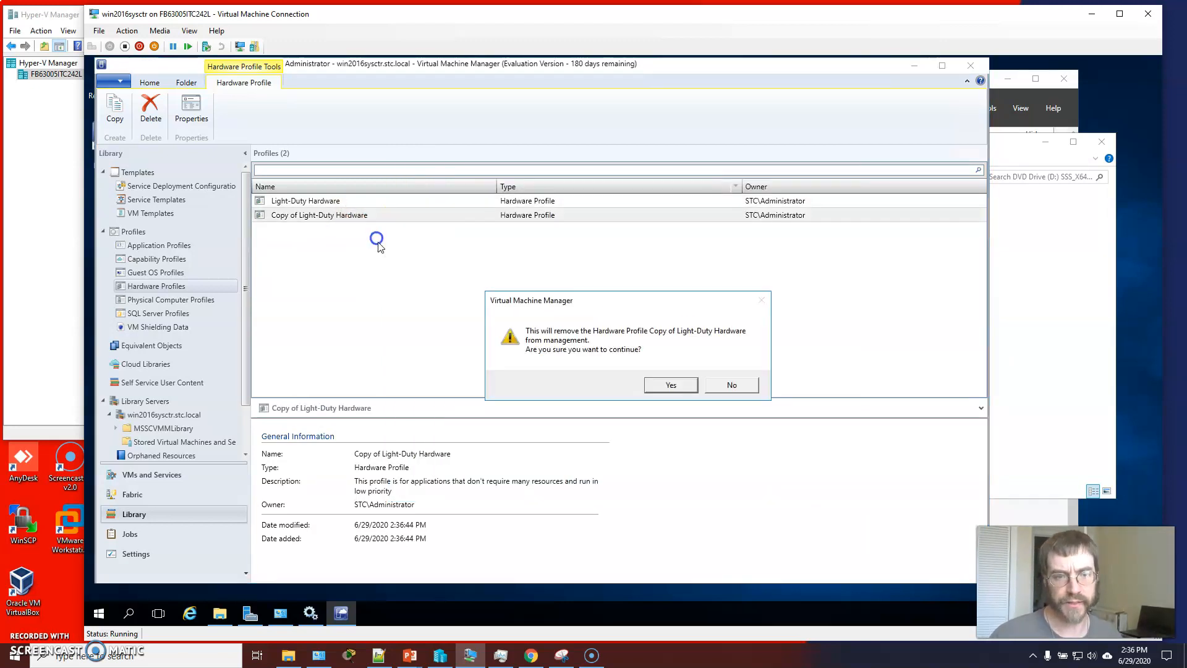
{"action": "left_click", "coordinate": [685, 387]}
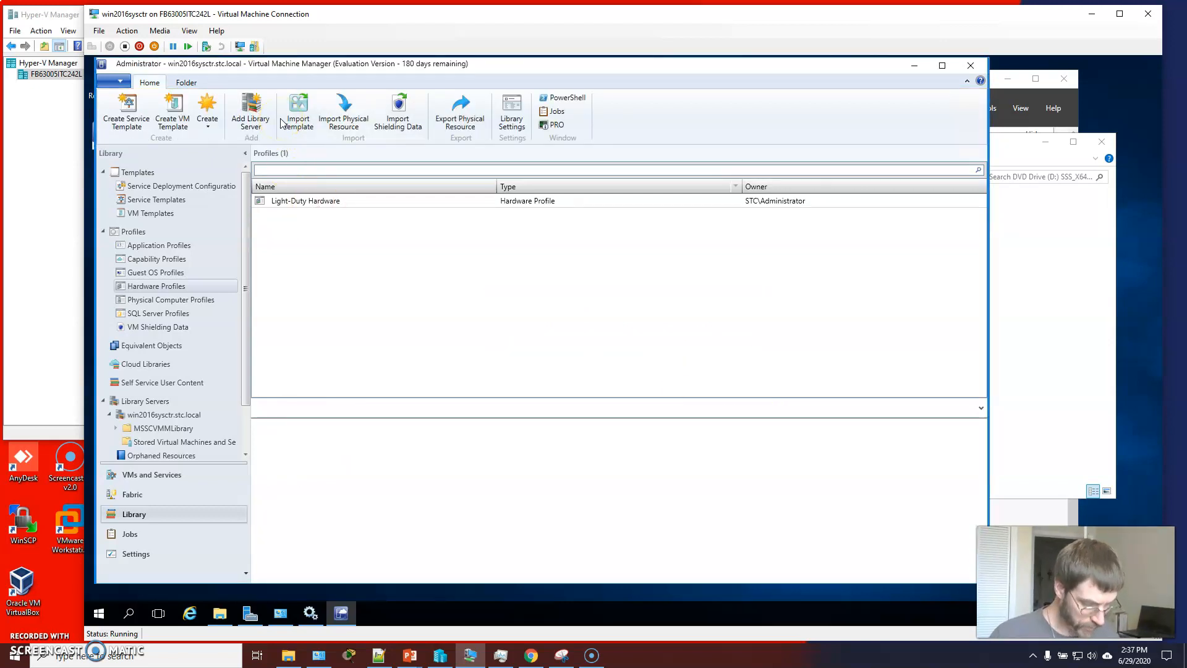
Create a new guest OS profile named Windows Server 2016 Base with description "Windows 2016 servers not in a domain"
{"action": "left_click", "coordinate": [143, 277]}
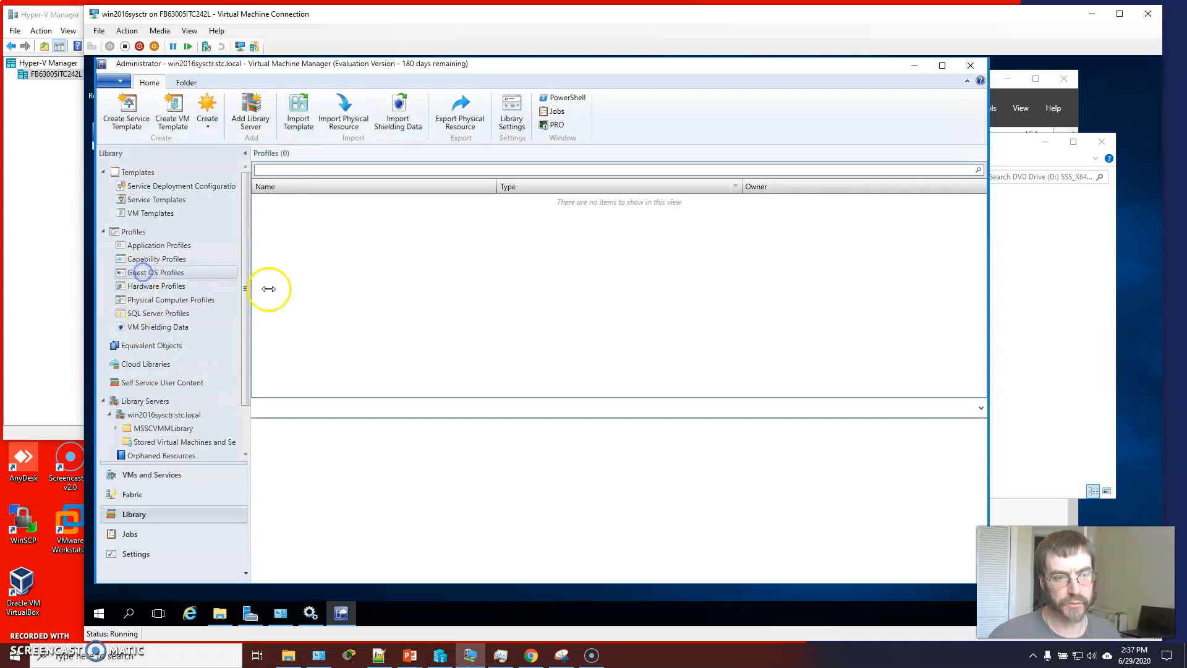
{"action": "left_click", "coordinate": [209, 121]}
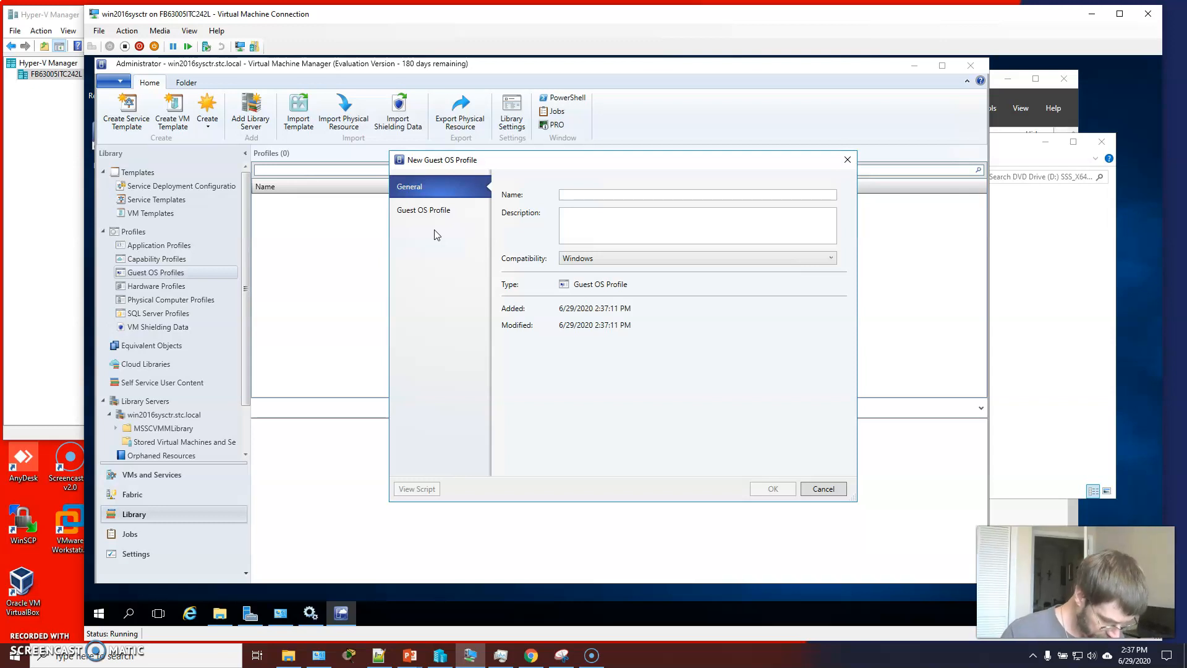
{"action": "type", "text": "ows"}
{"action": "key", "text": "BackSpace"}
{"action": "key", "text": "BackSpace"}
{"action": "key", "text": "BackSpace"}
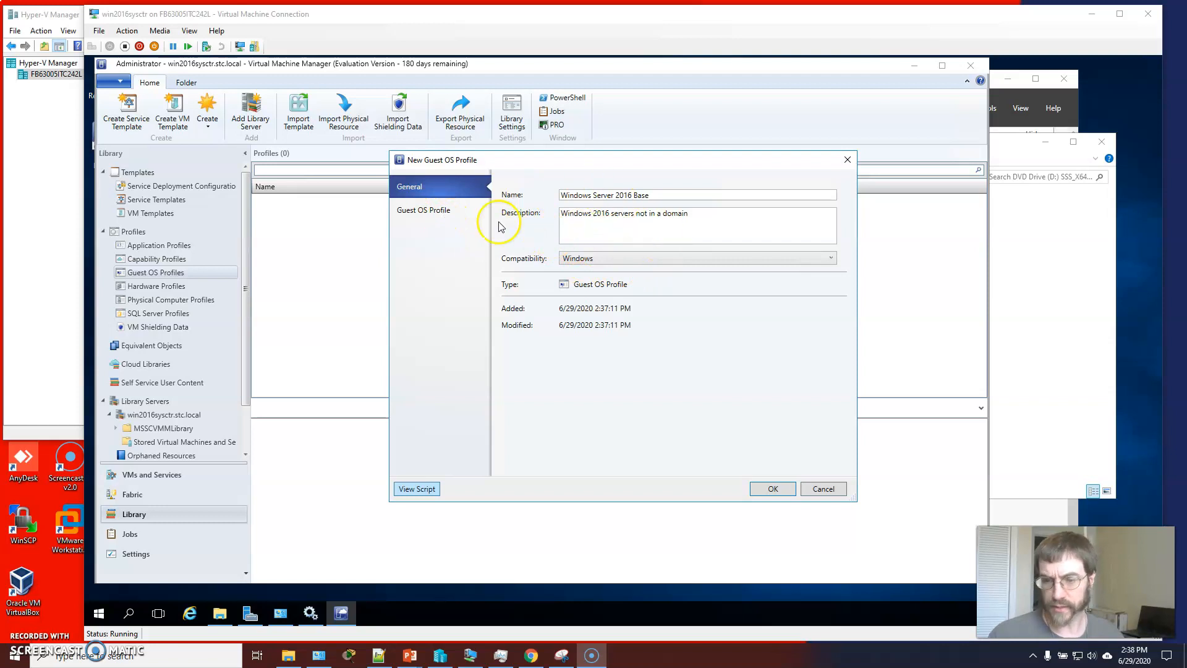
In the guest OS settings, specify a local administrator password and enter it again to confirm
{"action": "left_click", "coordinate": [425, 211]}
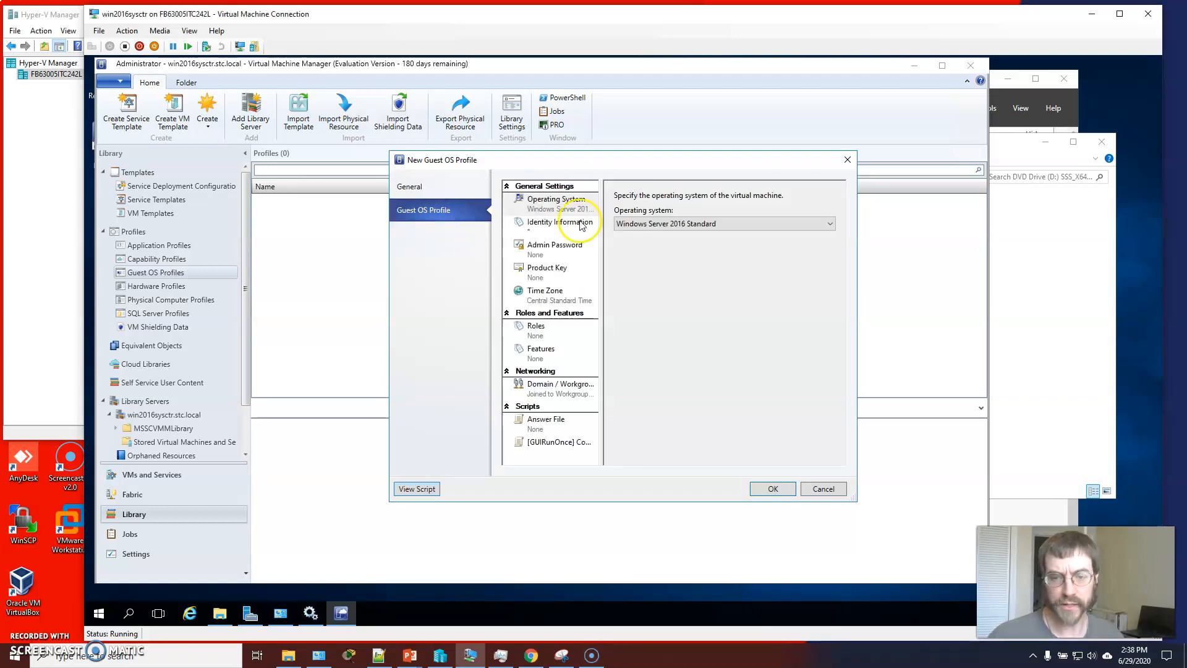
{"action": "left_click", "coordinate": [617, 225]}
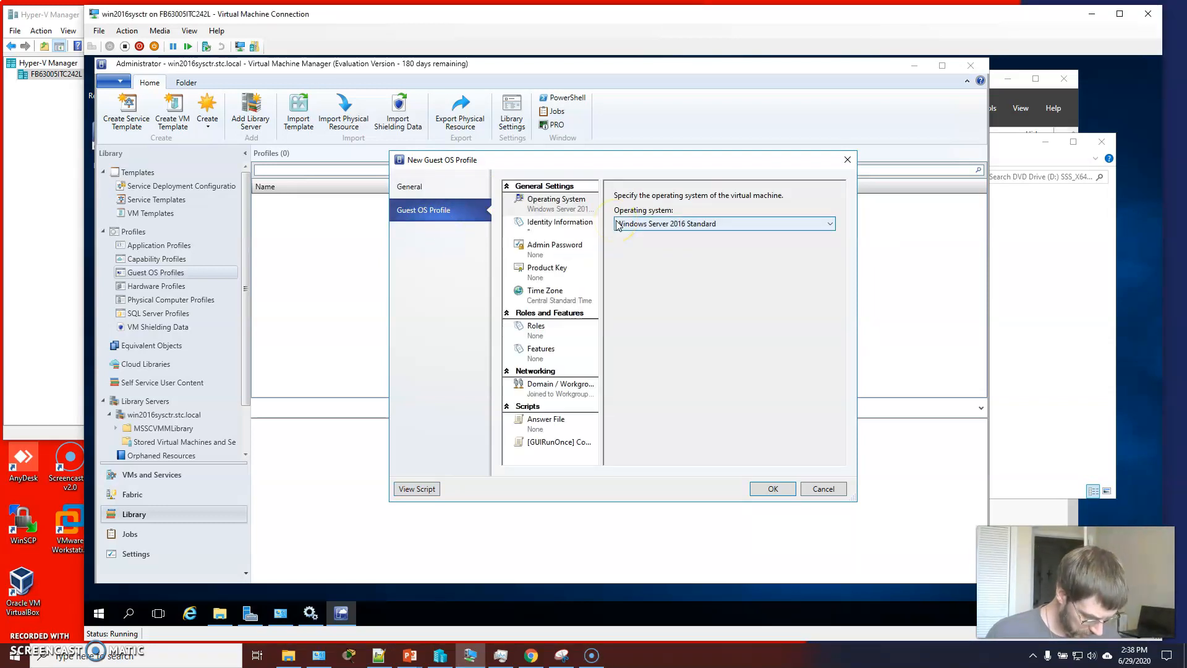
{"action": "left_click", "coordinate": [555, 247]}
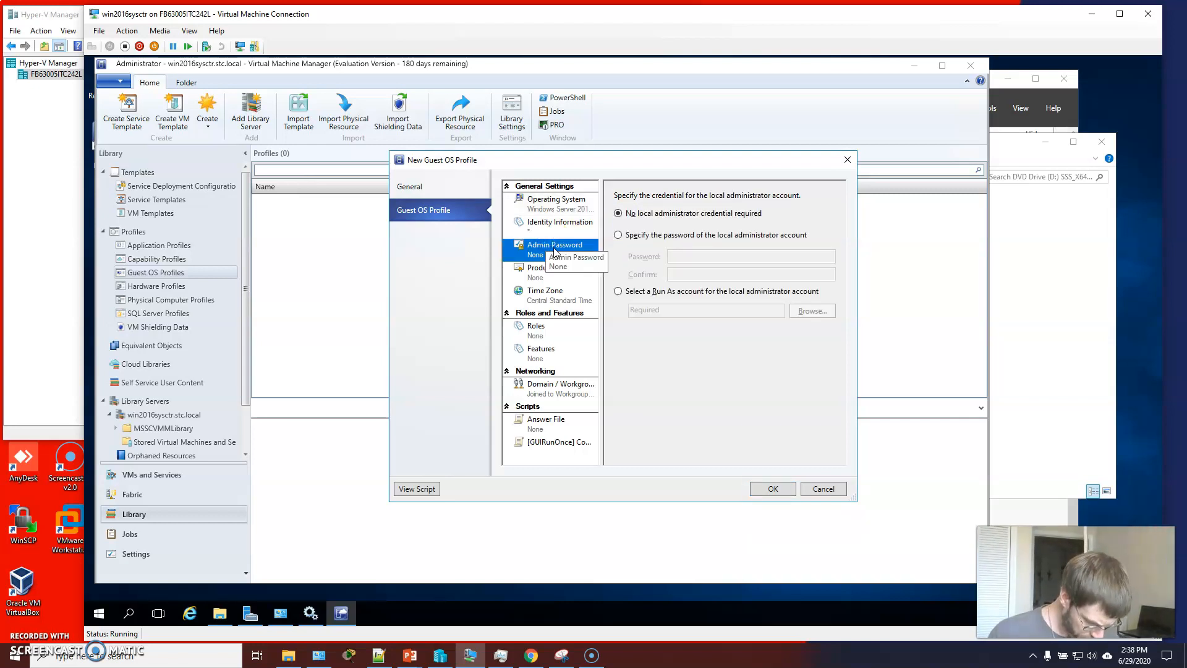
{"action": "left_click", "coordinate": [620, 235]}
{"action": "left_click", "coordinate": [696, 256]}
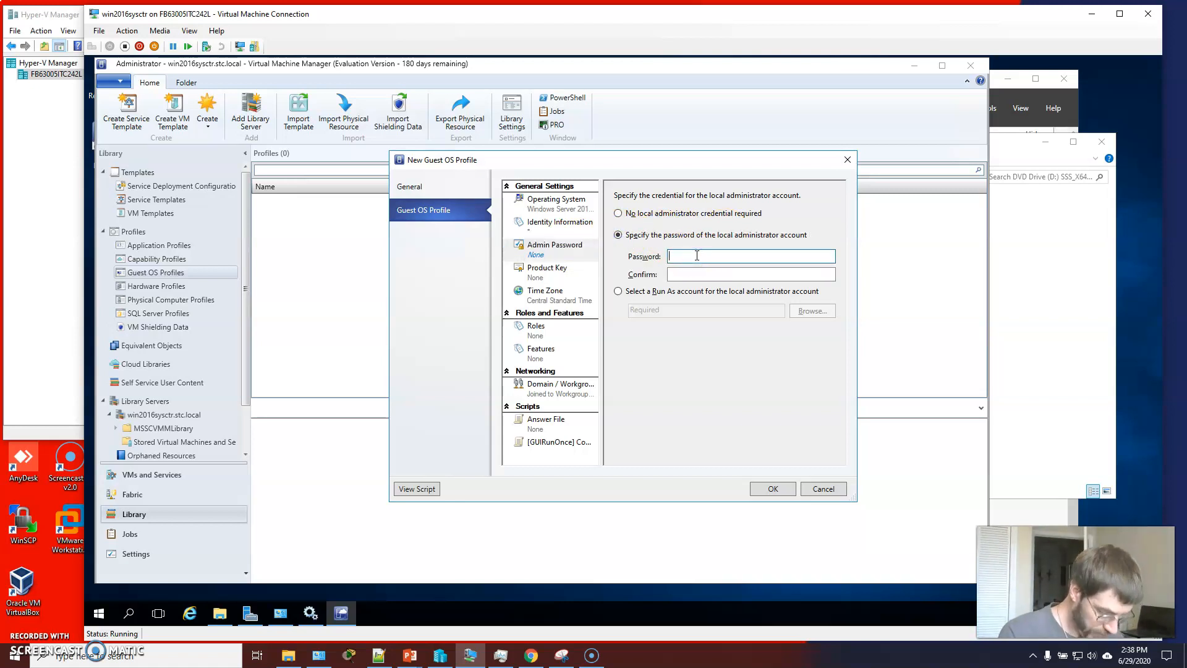
{"action": "type", "text": "*********"}
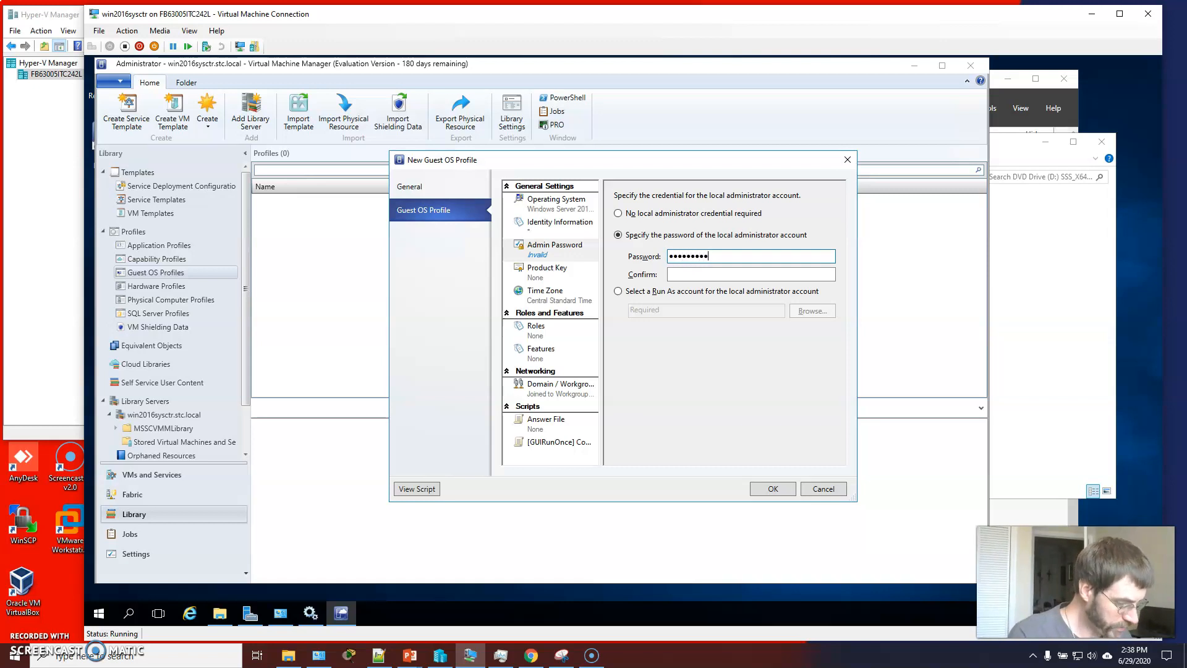
{"action": "key", "text": "BackSpace"}
{"action": "key", "text": "BackSpace"}
{"action": "key", "text": "BackSpace"}
{"action": "key", "text": "BackSpace"}
{"action": "key", "text": "BackSpace"}
{"action": "key", "text": "BackSpace"}
{"action": "key", "text": "BackSpace"}
{"action": "key", "text": "BackSpace"}
{"action": "type", "text": "*"}
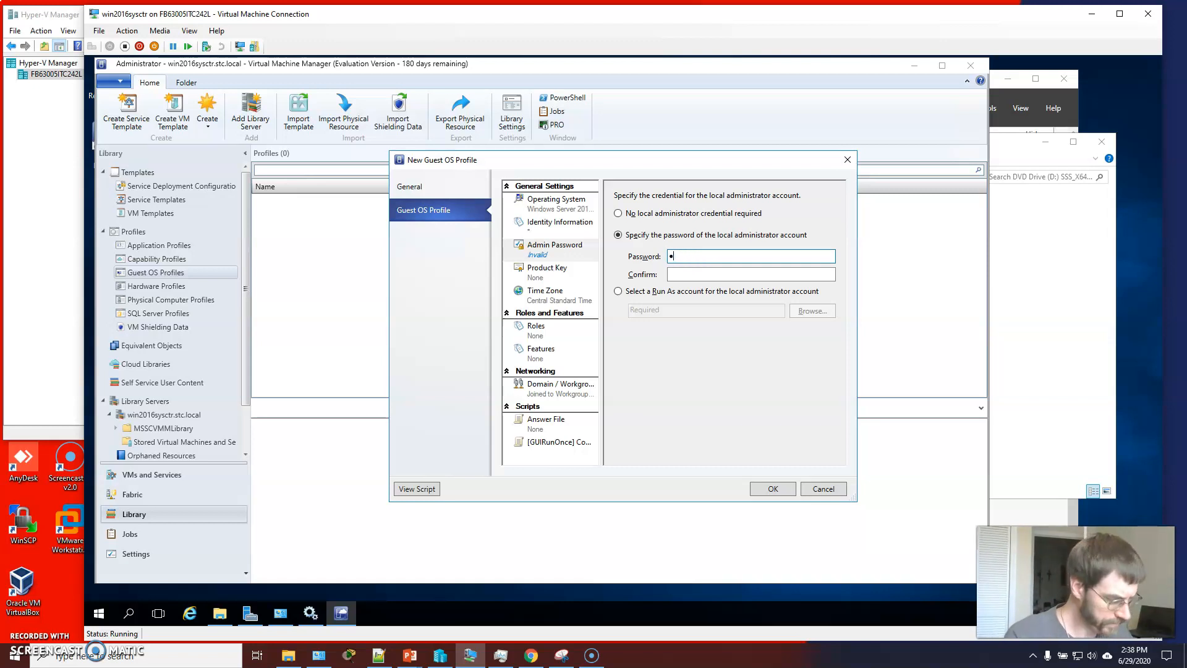
{"action": "type", "text": "********"}
{"action": "key", "text": "Tab"}
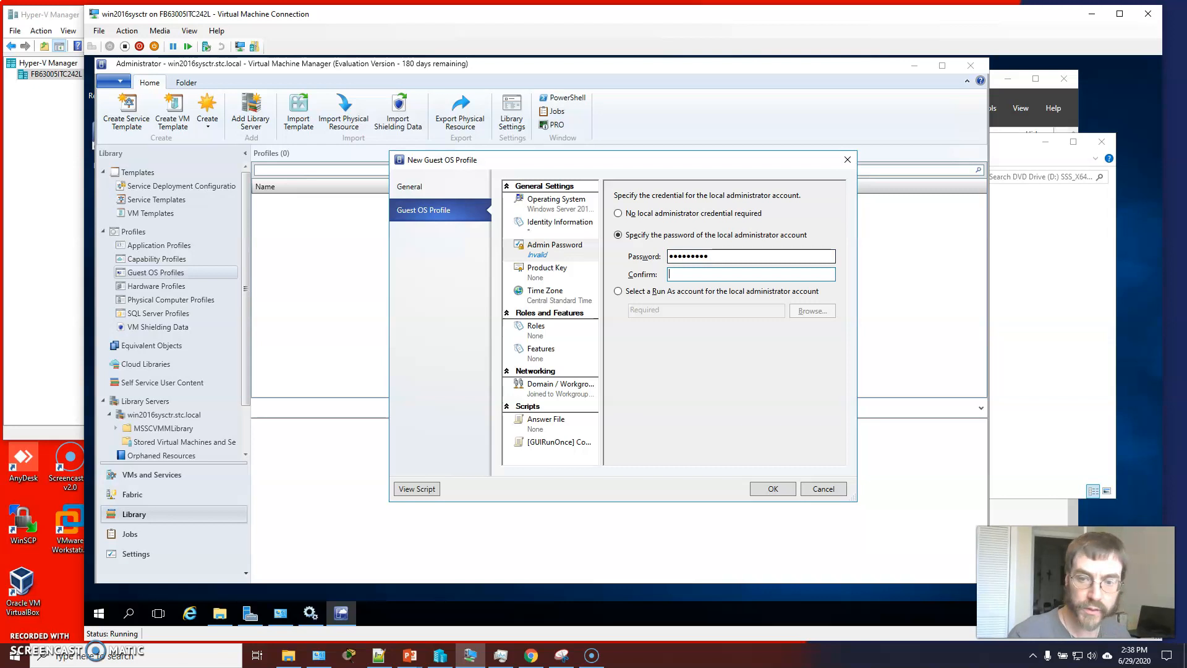
{"action": "type", "text": "*********"}
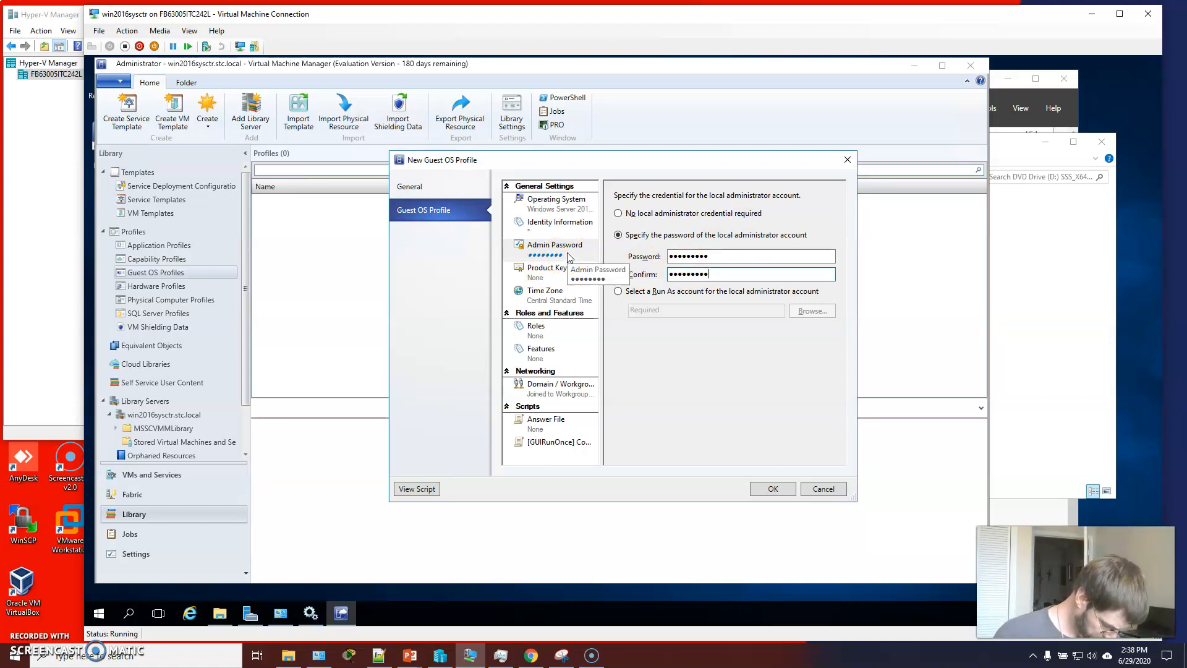
Enter the Windows product key for the guest OS profile
{"action": "left_click", "coordinate": [544, 272]}
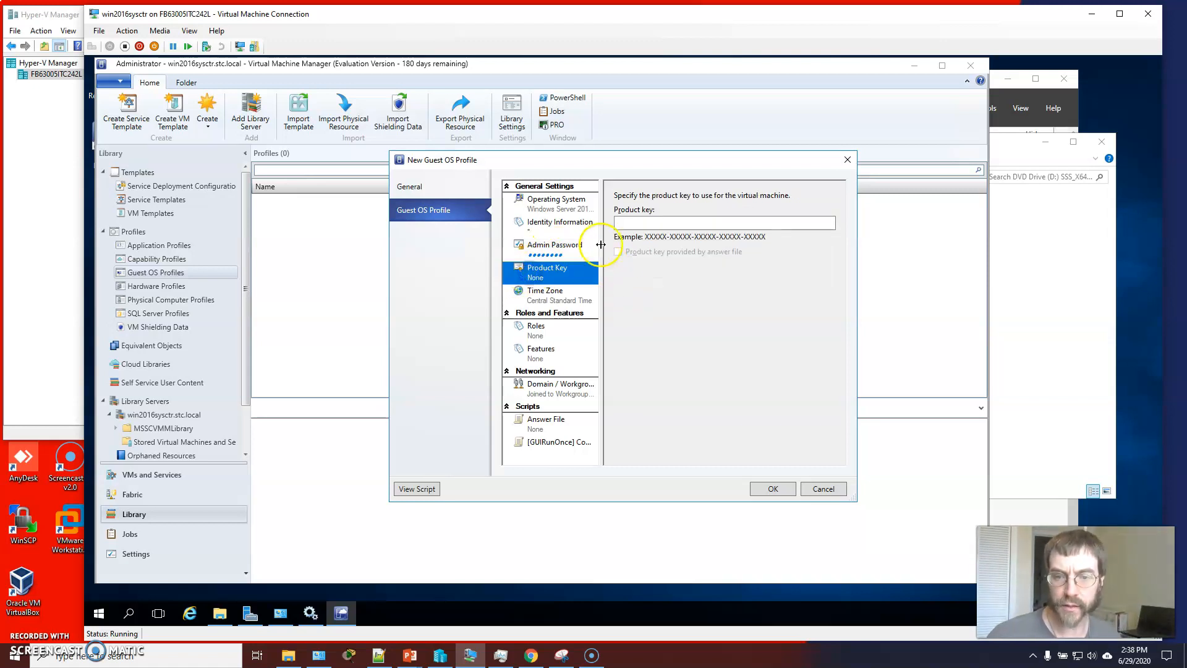
{"action": "left_click", "coordinate": [624, 223]}
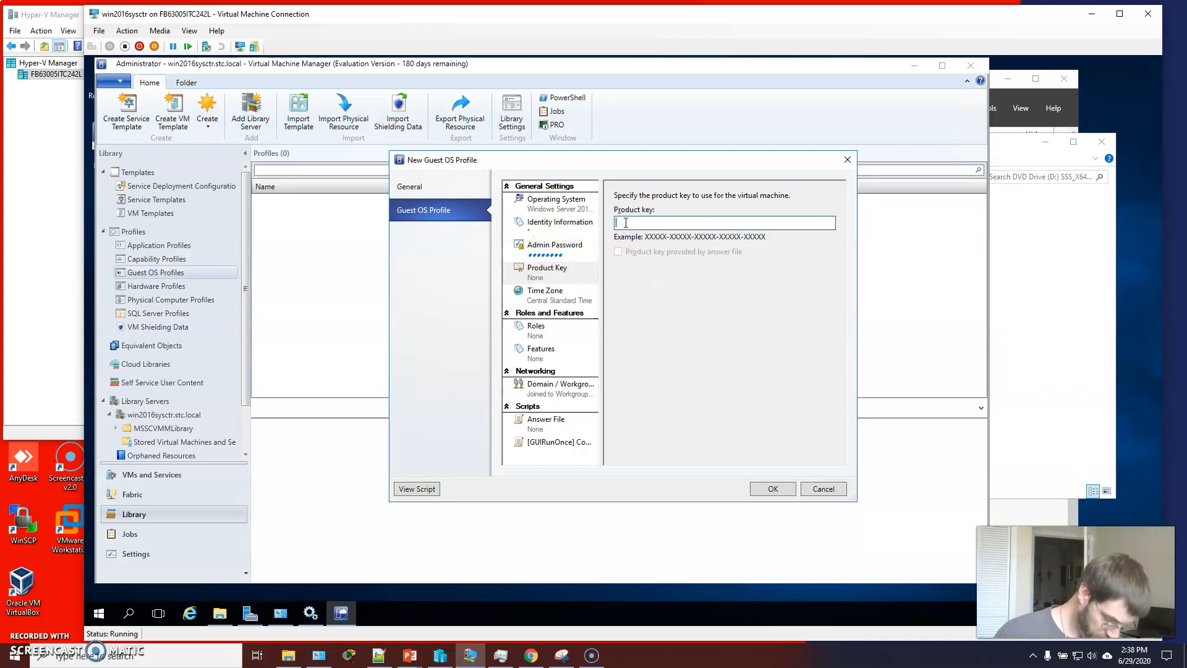
{"action": "type", "text": "11111"}
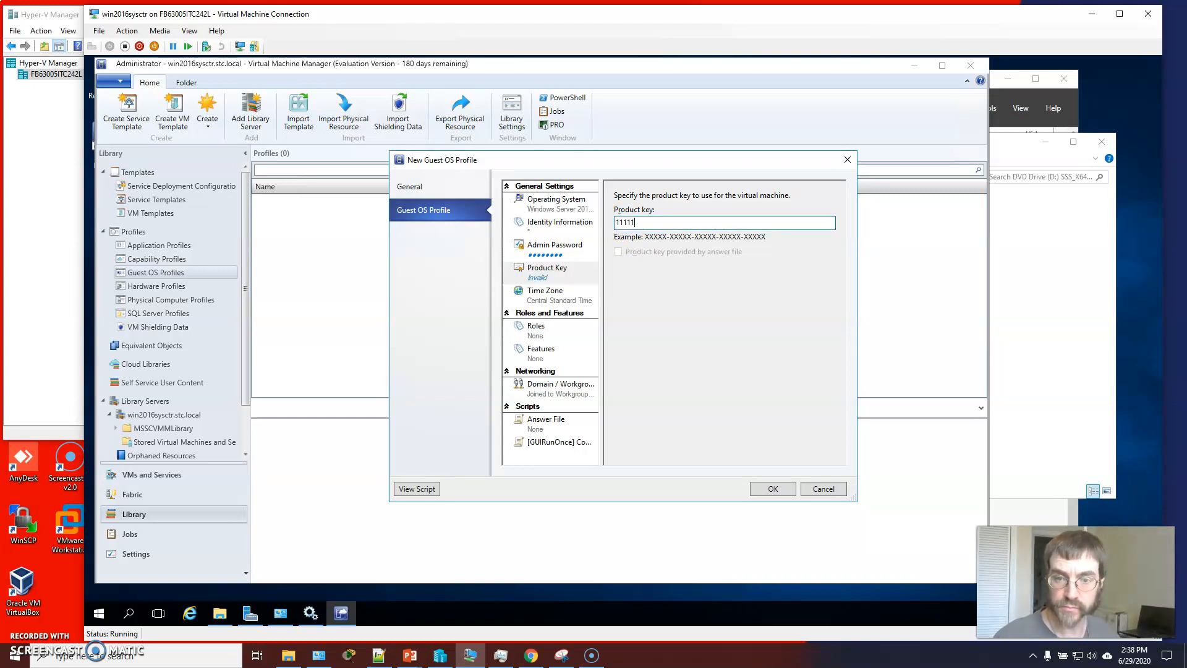
{"action": "key", "text": "BackSpace"}
{"action": "key", "text": "BackSpace"}
{"action": "key", "text": "BackSpace"}
{"action": "key", "text": "BackSpace"}
{"action": "key", "text": "BackSpace"}
{"action": "key", "text": "BackSpace"}
{"action": "key", "text": "BackSpace"}
{"action": "key", "text": "BackSpace"}
{"action": "key", "text": "BackSpace"}
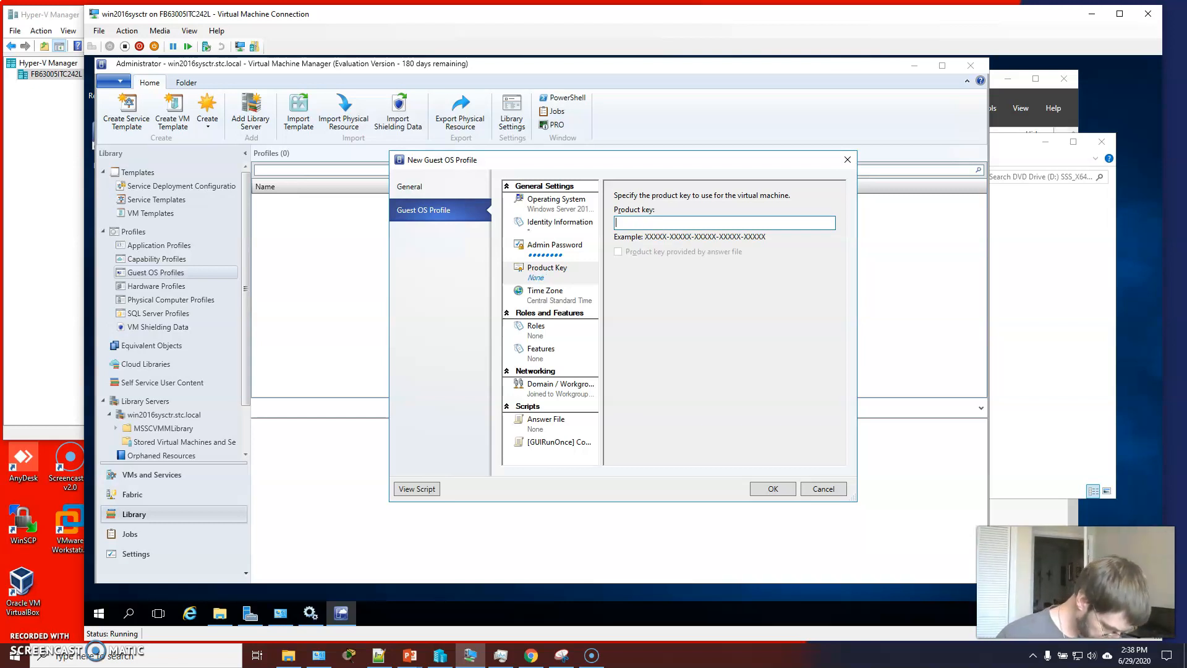
{"action": "type", "text": "1111"}
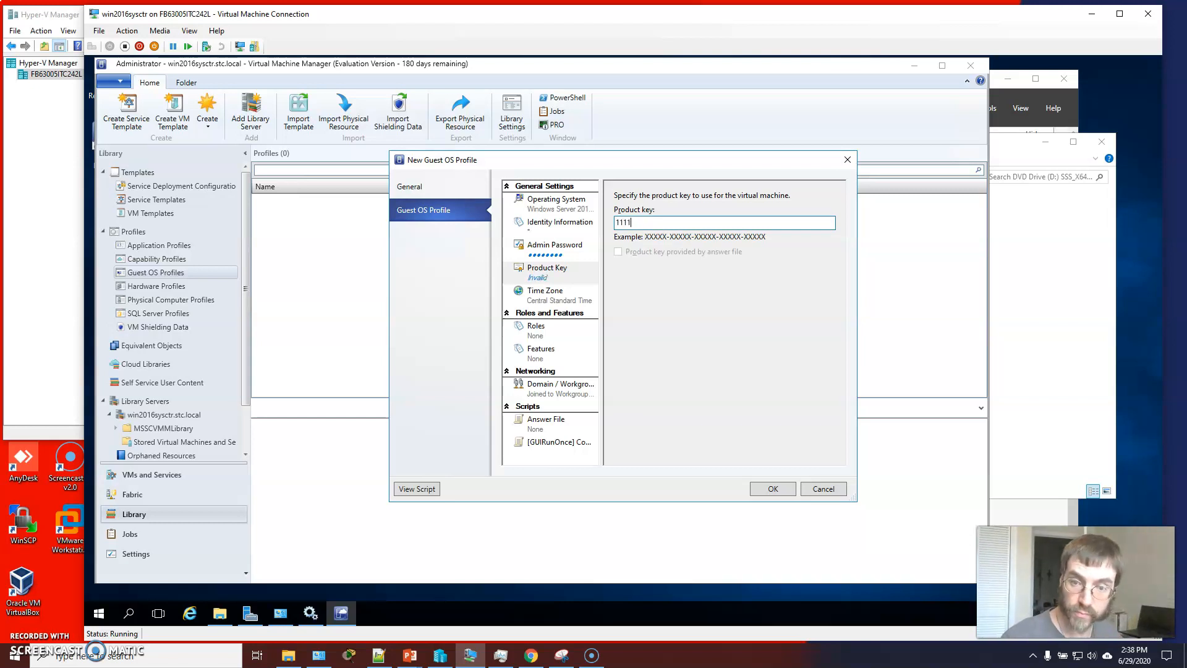
{"action": "type", "text": "1-11111-"}
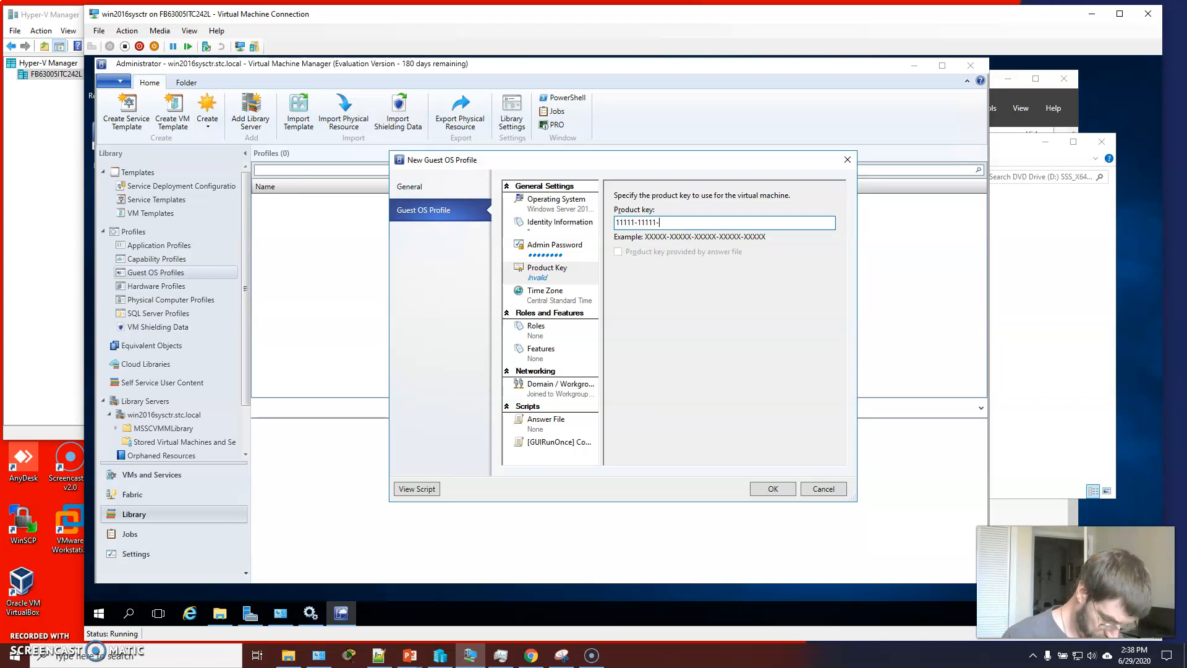
{"action": "type", "text": "11111"}
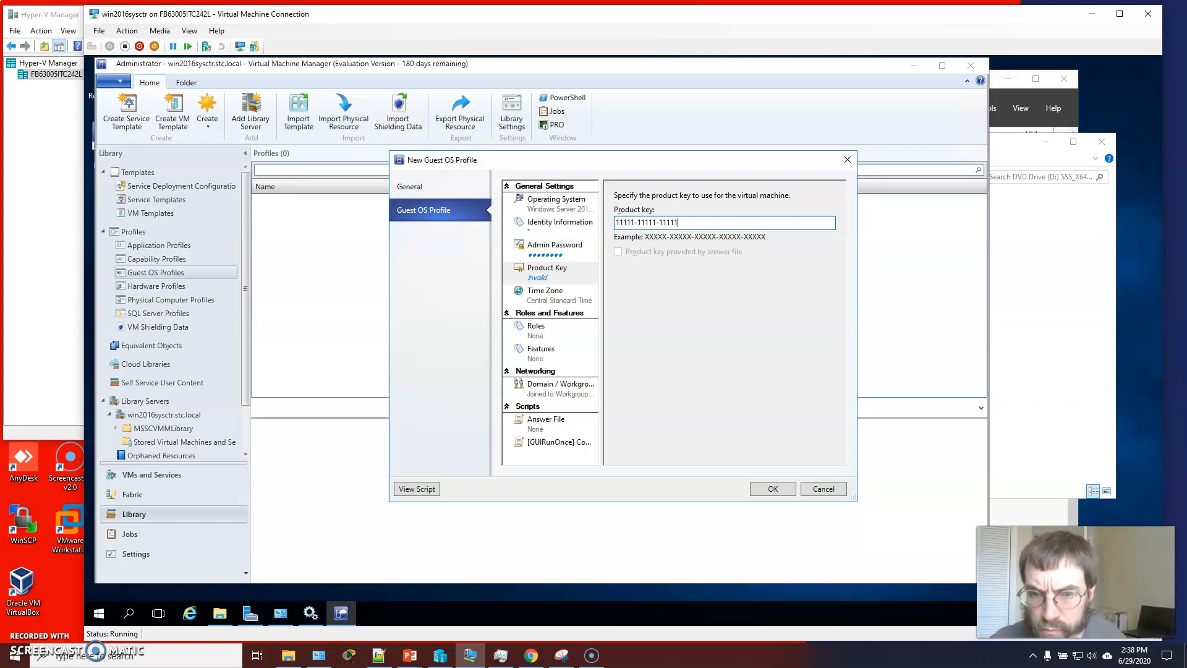
{"action": "type", "text": "-1111"}
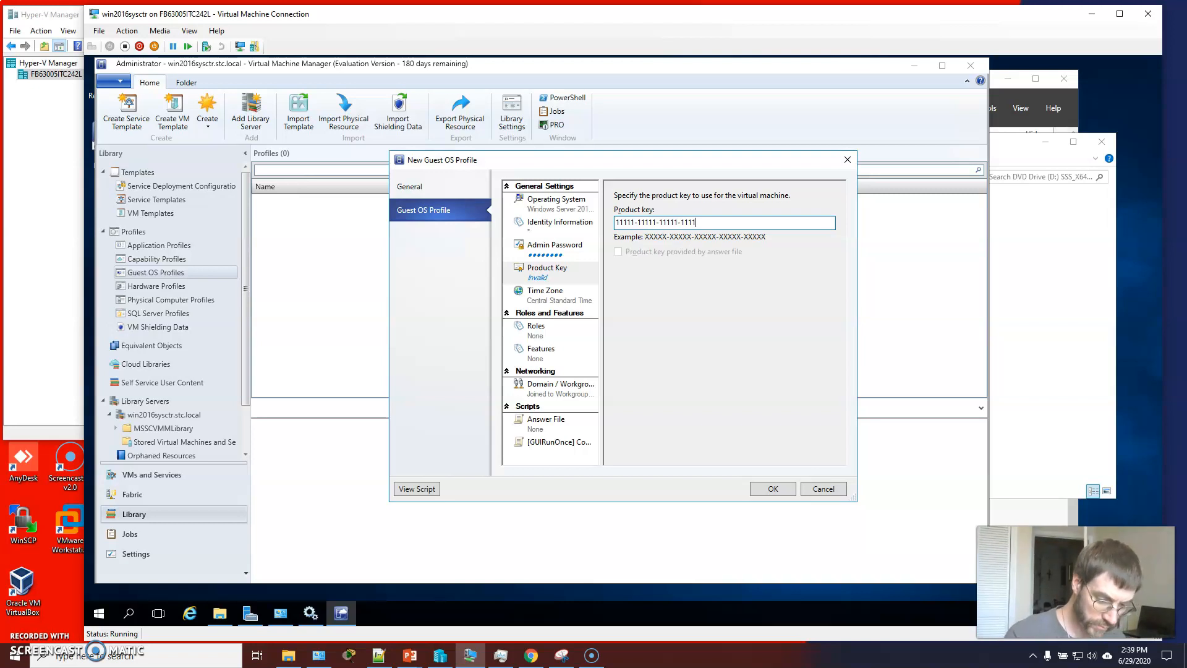
{"action": "type", "text": "1-11111"}
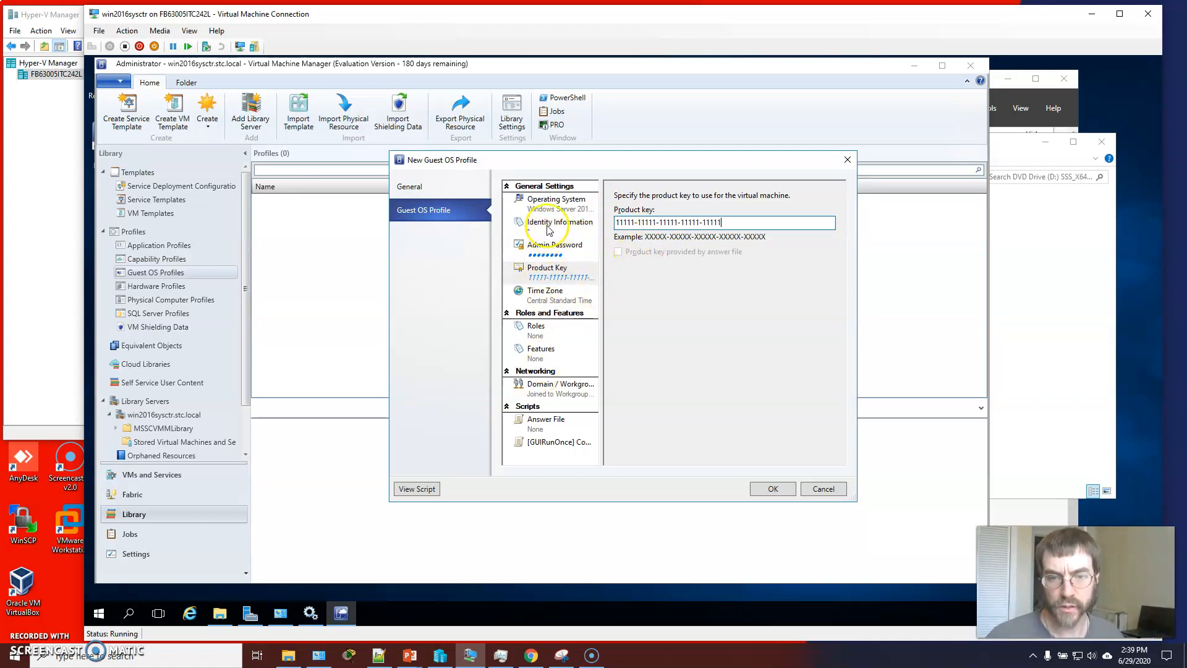
Keep the profile joined to the WORKGROUP workgroup and save the new guest OS profile
{"action": "left_click", "coordinate": [559, 388]}
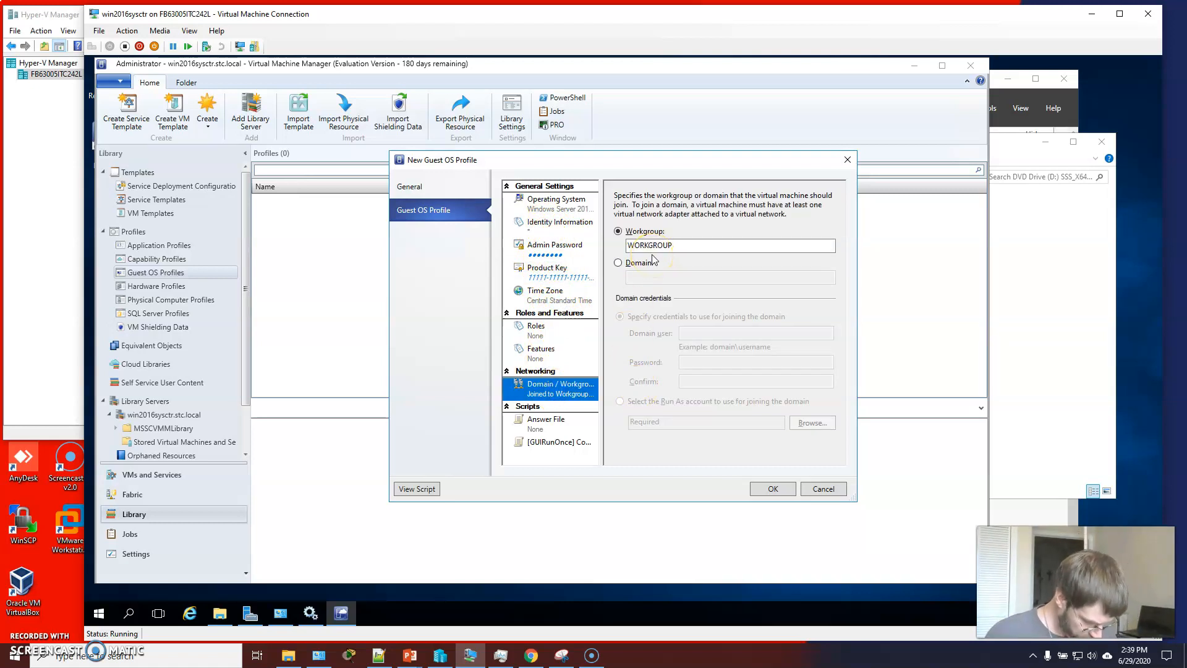
{"action": "left_click", "coordinate": [773, 488]}
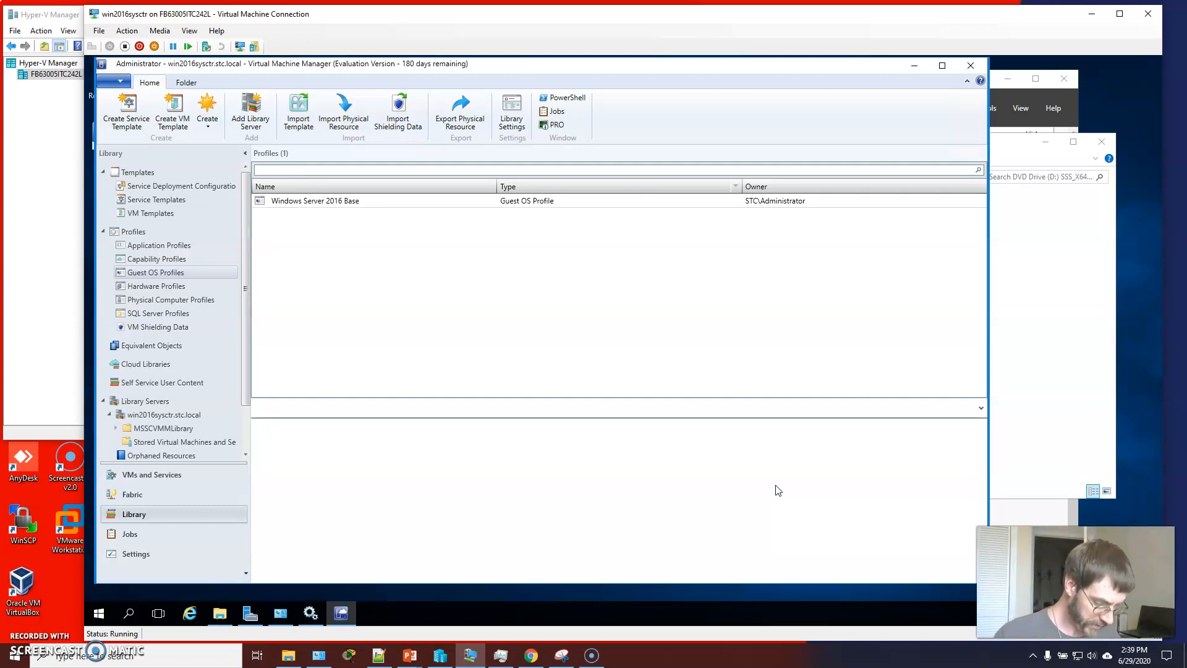
Go to VMs and Services, select the win2016sysctr host, and start creating a virtual machine
{"action": "left_click", "coordinate": [776, 483]}
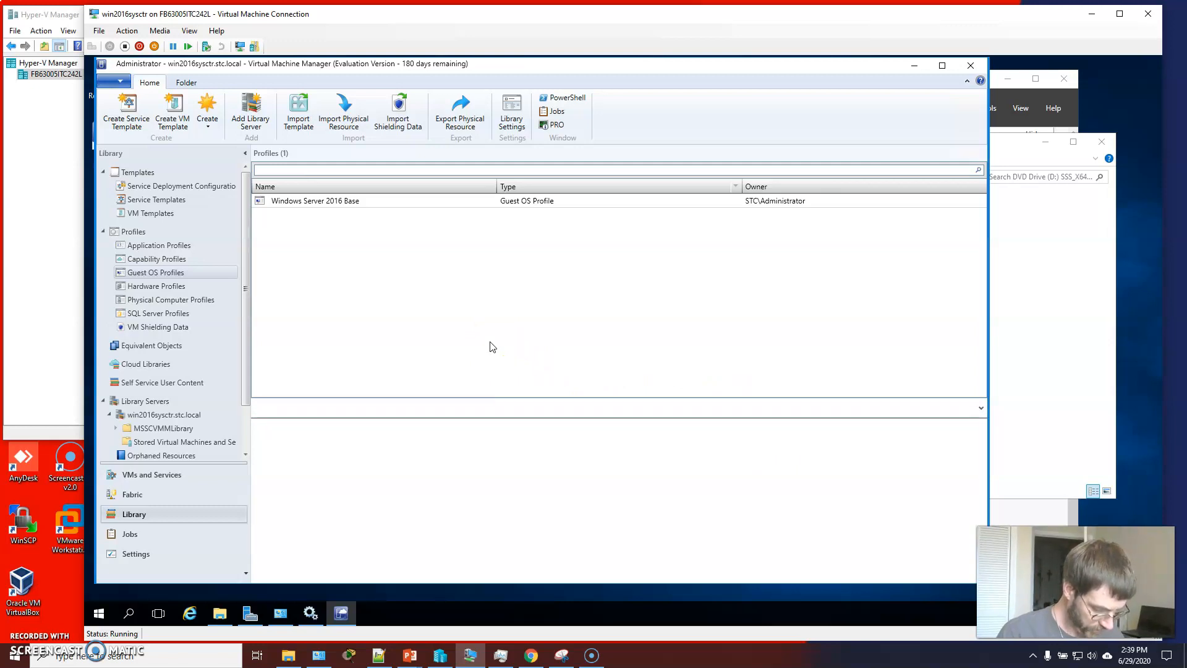
{"action": "left_click", "coordinate": [158, 474]}
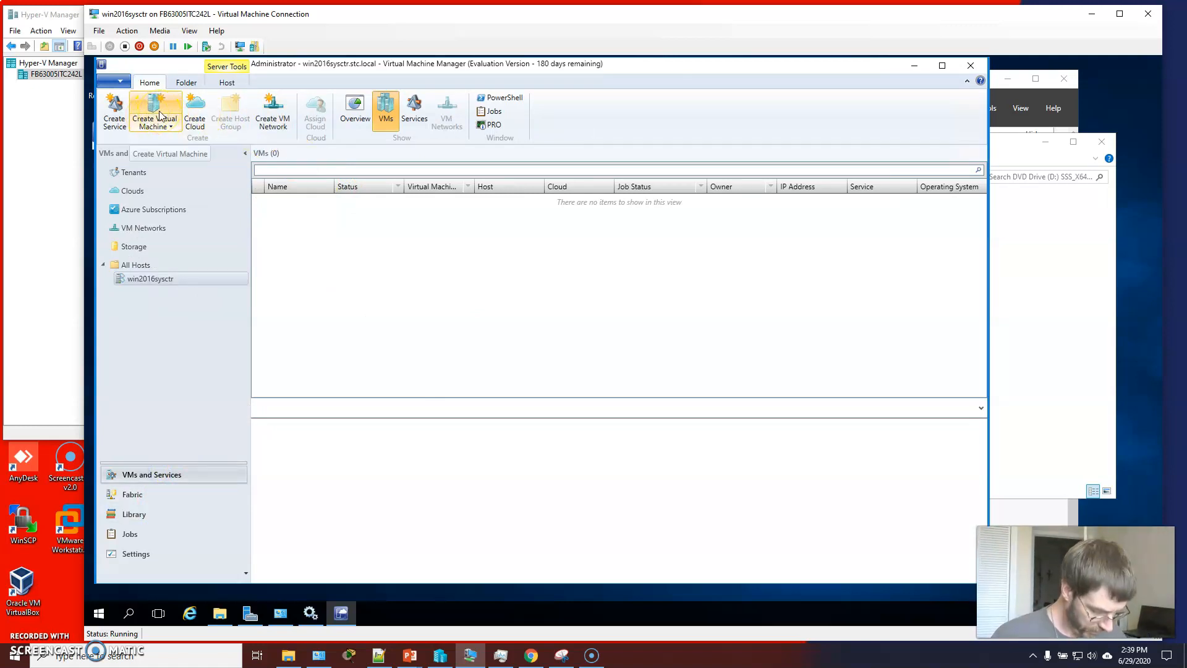
{"action": "left_click", "coordinate": [138, 285]}
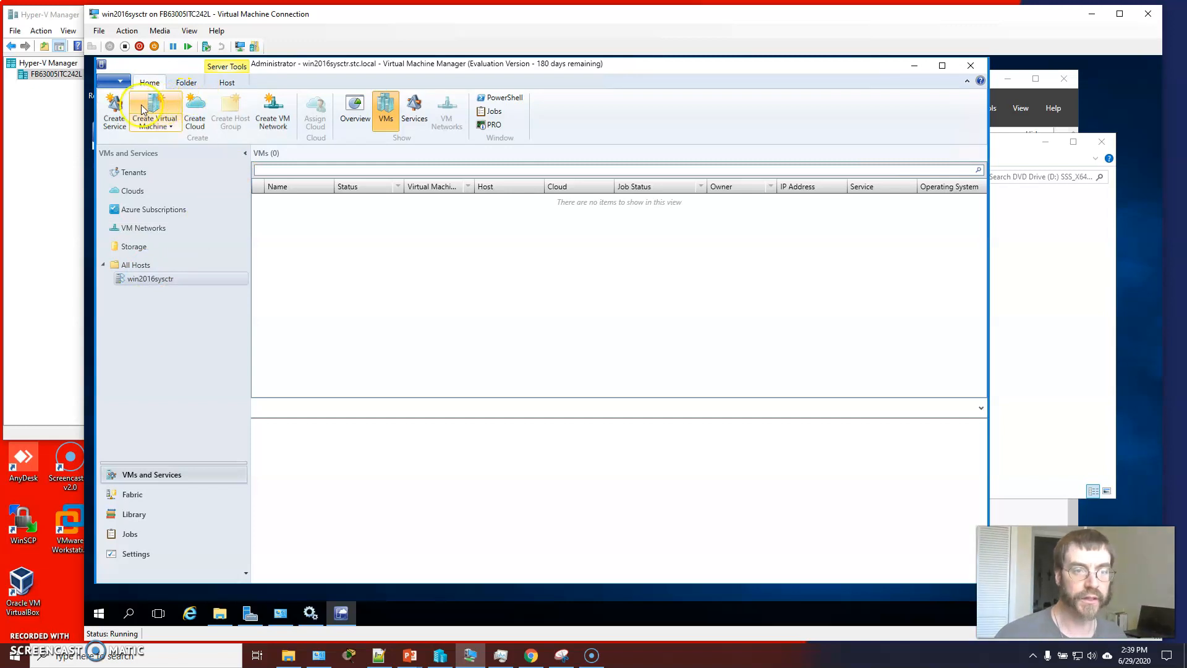
{"action": "left_click", "coordinate": [154, 114]}
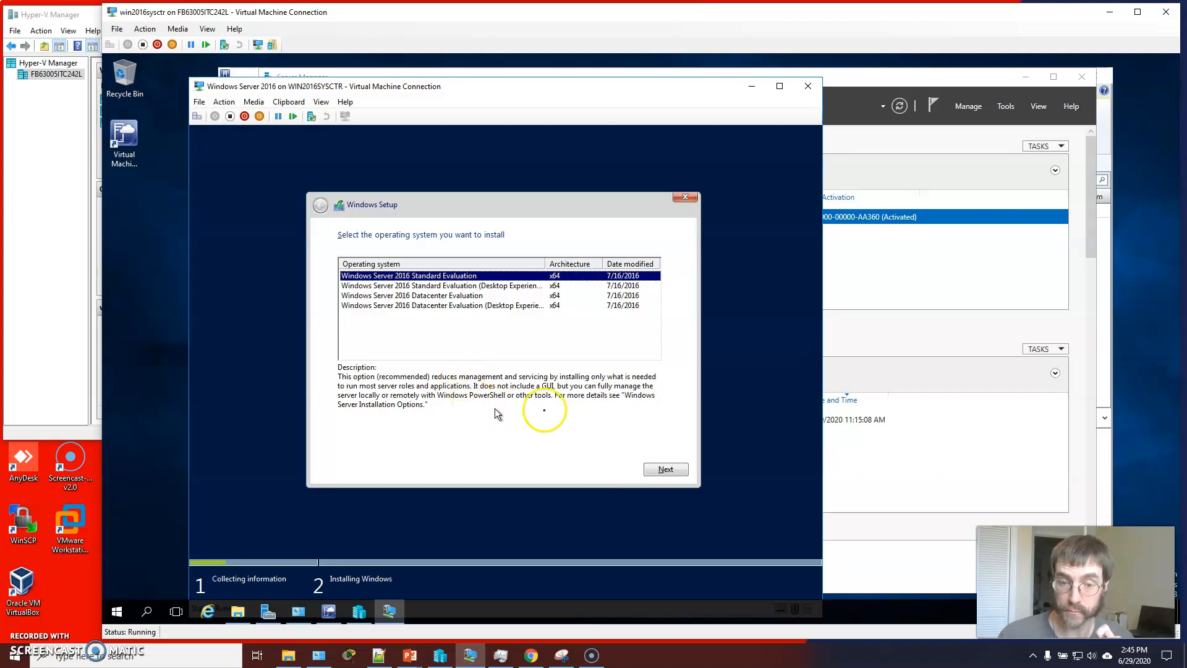
In Windows Setup, choose Windows Server 2016 Standard Evaluation (Desktop Experience) and continue
{"action": "left_click", "coordinate": [502, 287]}
{"action": "left_click", "coordinate": [674, 470]}
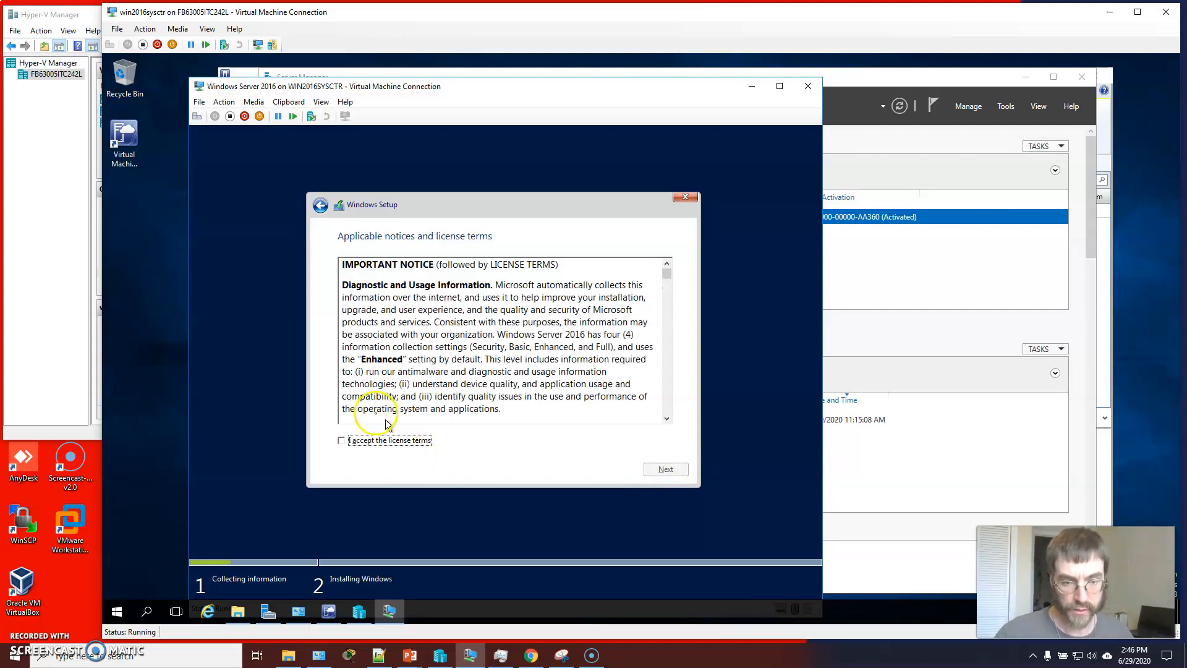
Accept the license terms and choose the Custom (advanced) installation type
{"action": "left_click", "coordinate": [342, 440]}
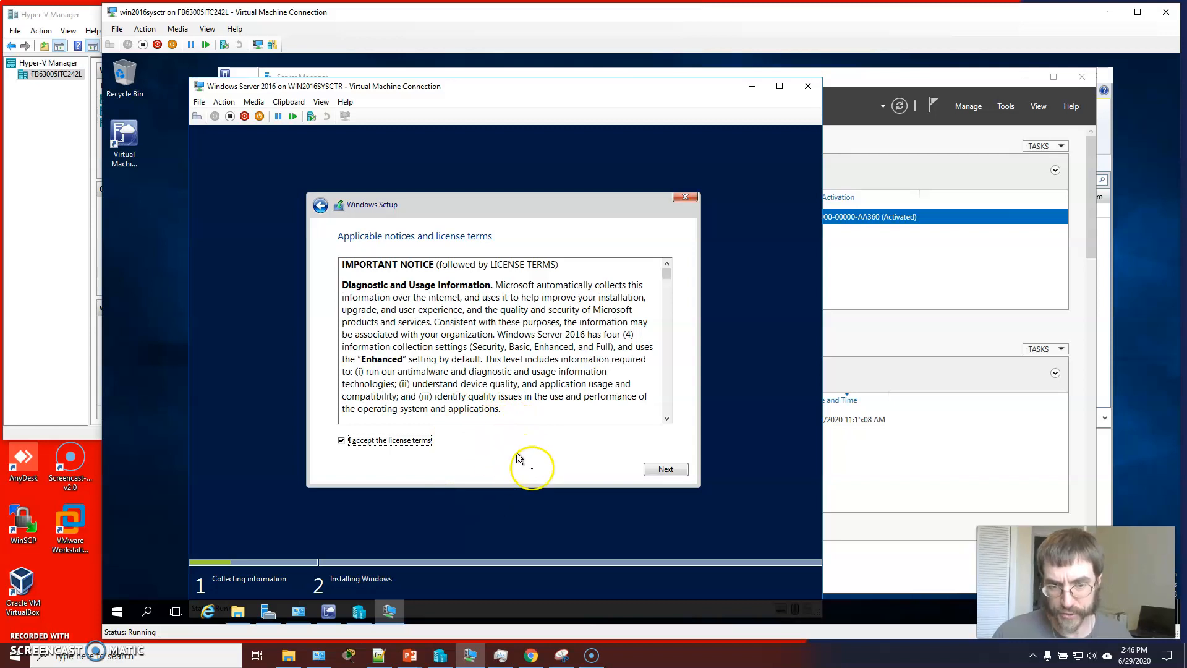
{"action": "left_click", "coordinate": [665, 470]}
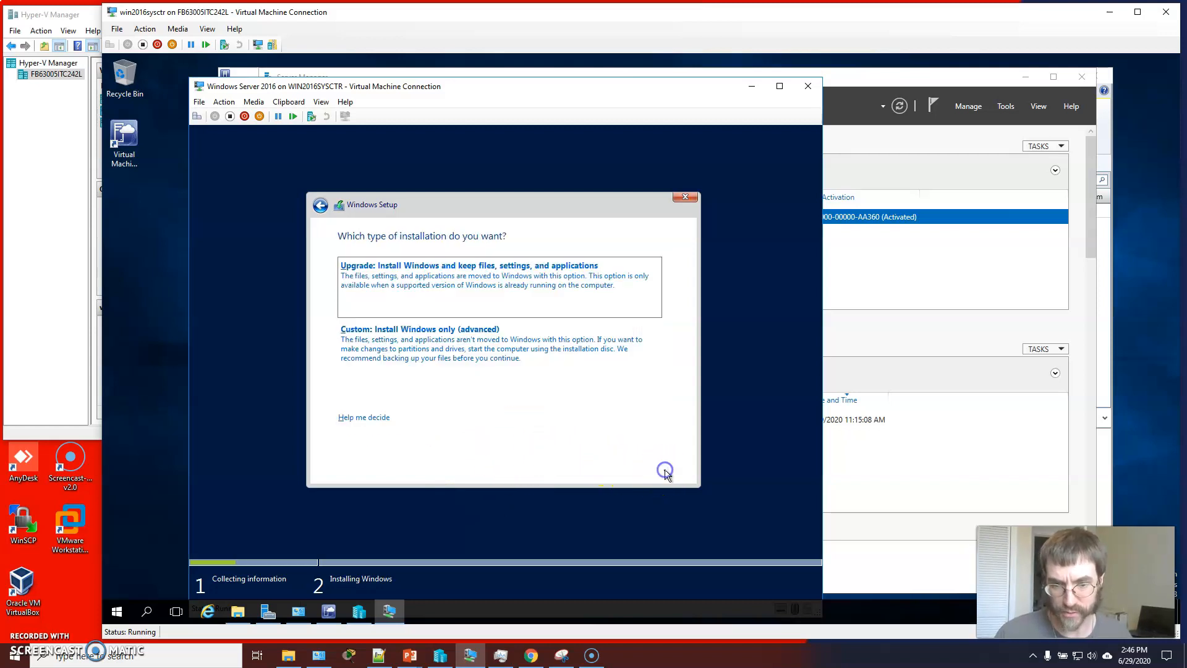
{"action": "left_click", "coordinate": [455, 328]}
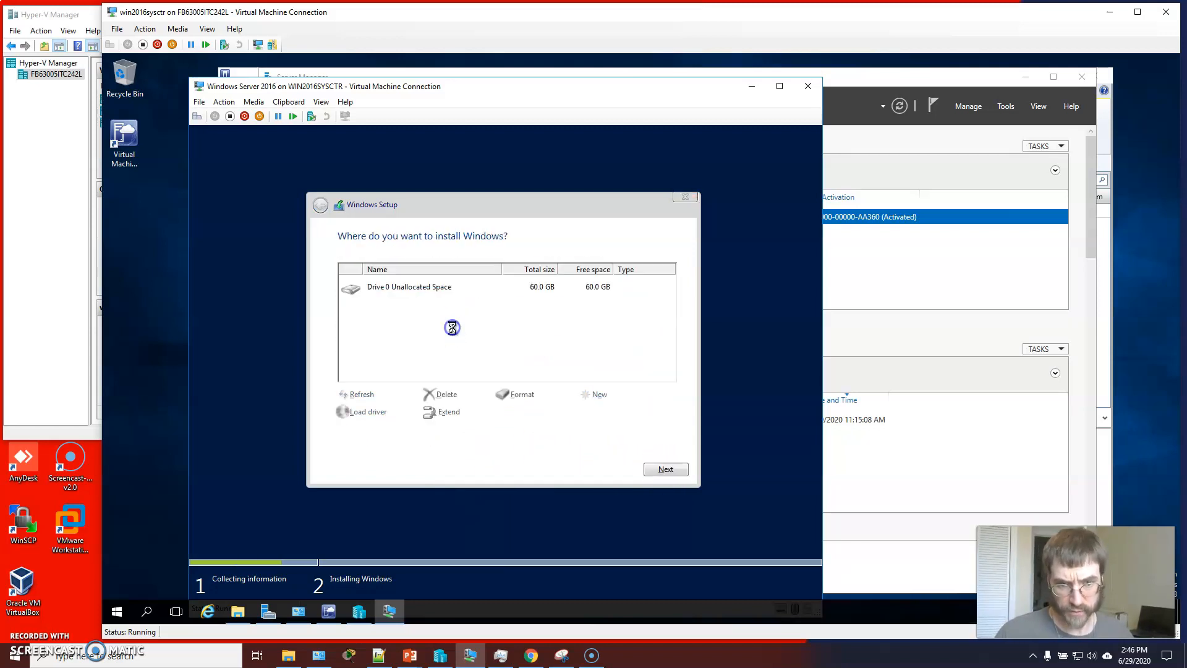
Create a new partition on Drive 0's unallocated space, accepting the extra system partitions
{"action": "left_click", "coordinate": [585, 289]}
{"action": "left_click", "coordinate": [603, 396]}
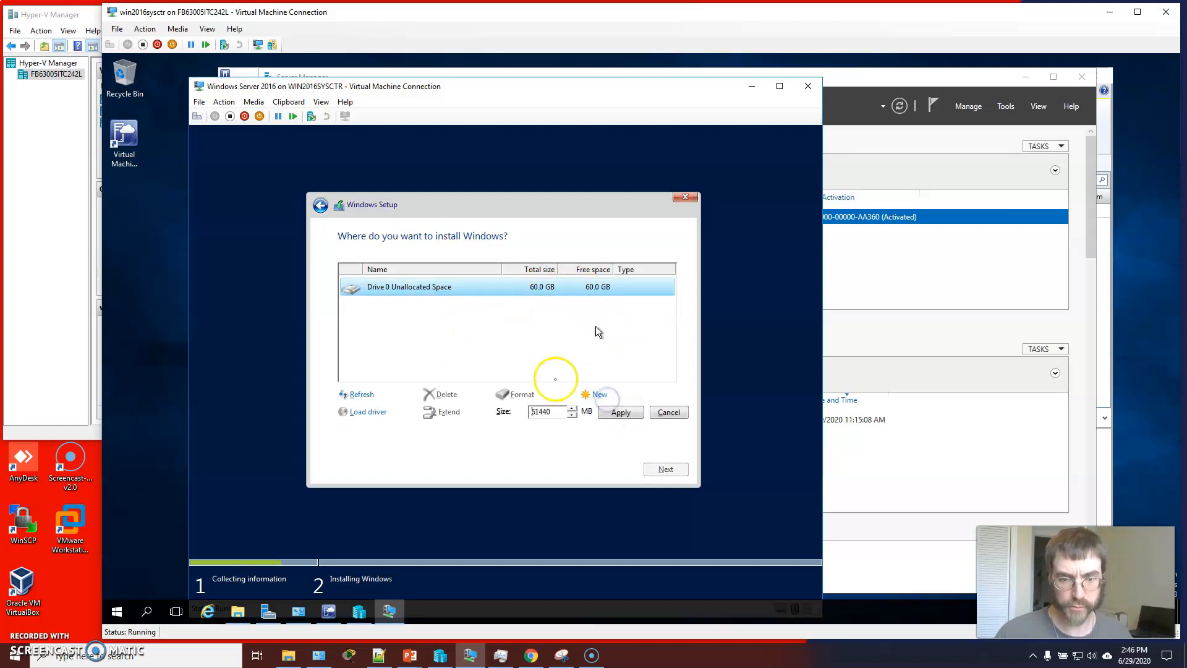
{"action": "left_click", "coordinate": [617, 413]}
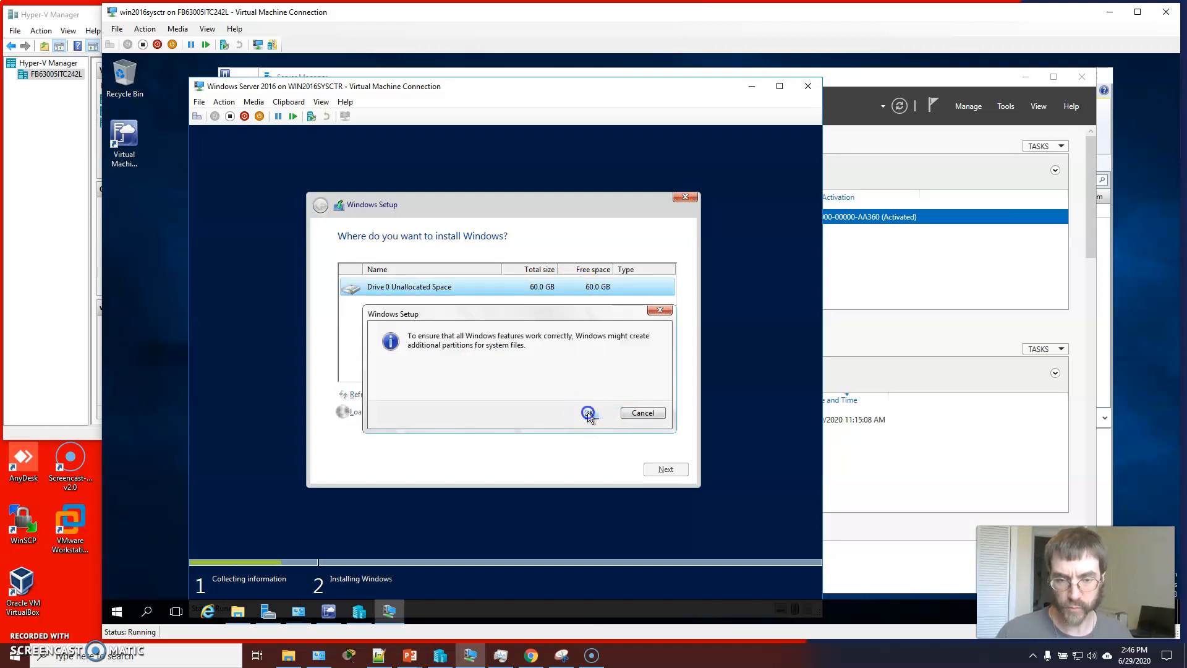
{"action": "left_click", "coordinate": [588, 412]}
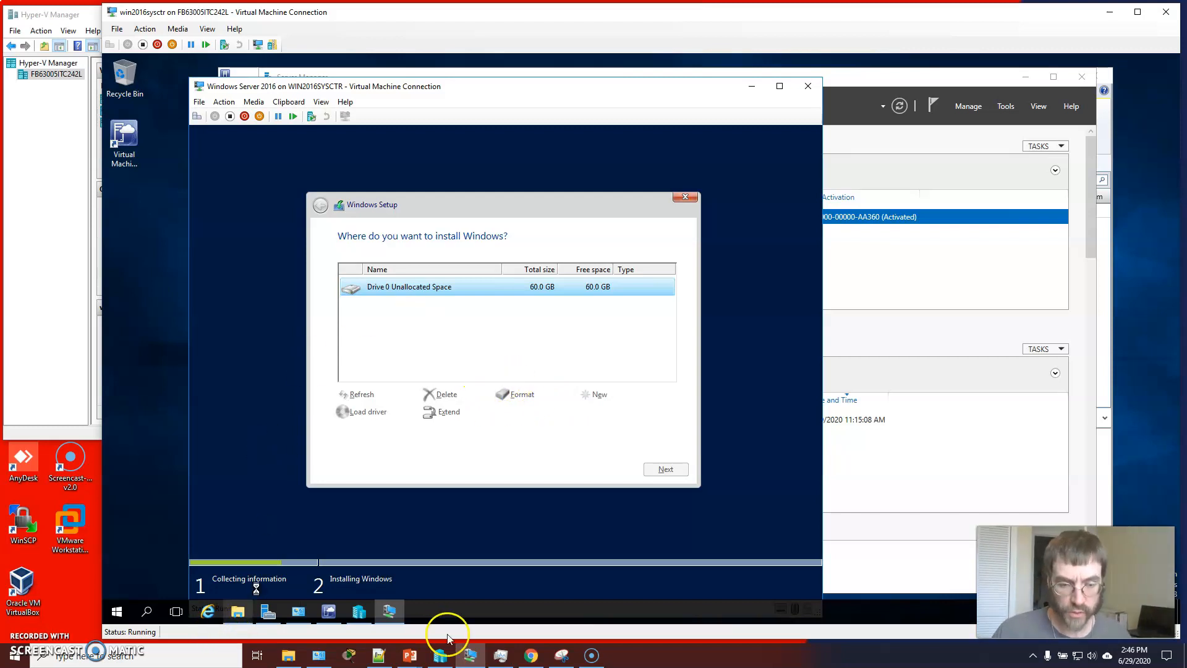
{"action": "left_click", "coordinate": [328, 611]}
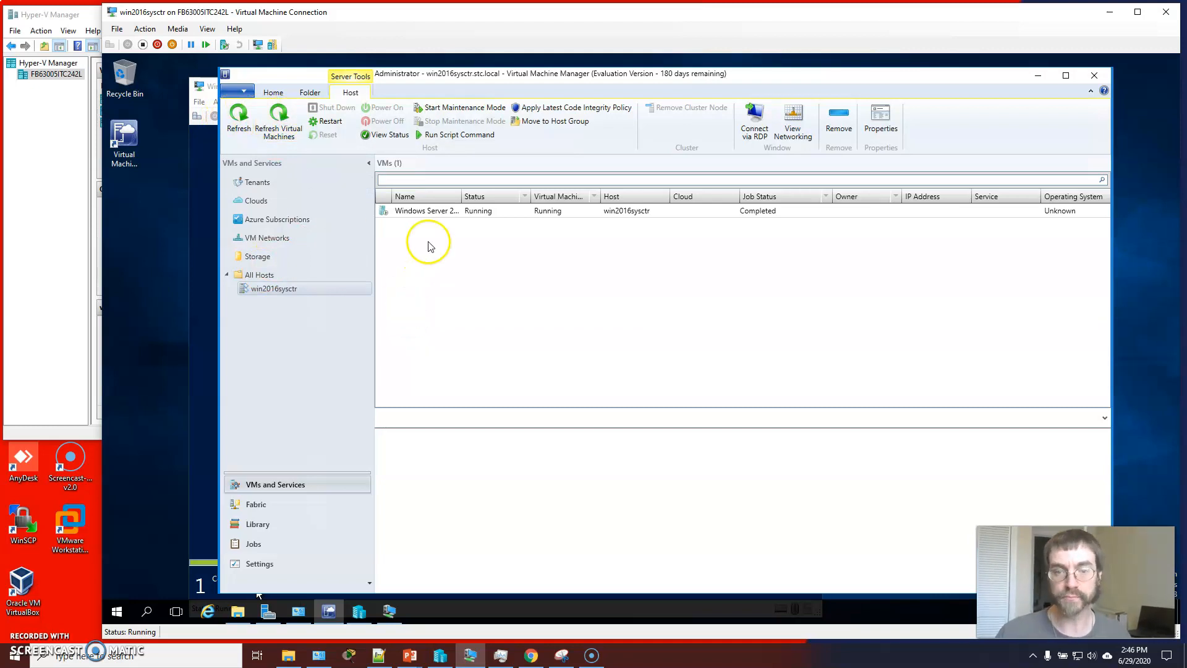
{"action": "left_click_drag", "start_coordinate": [462, 197], "coordinate": [547, 196]}
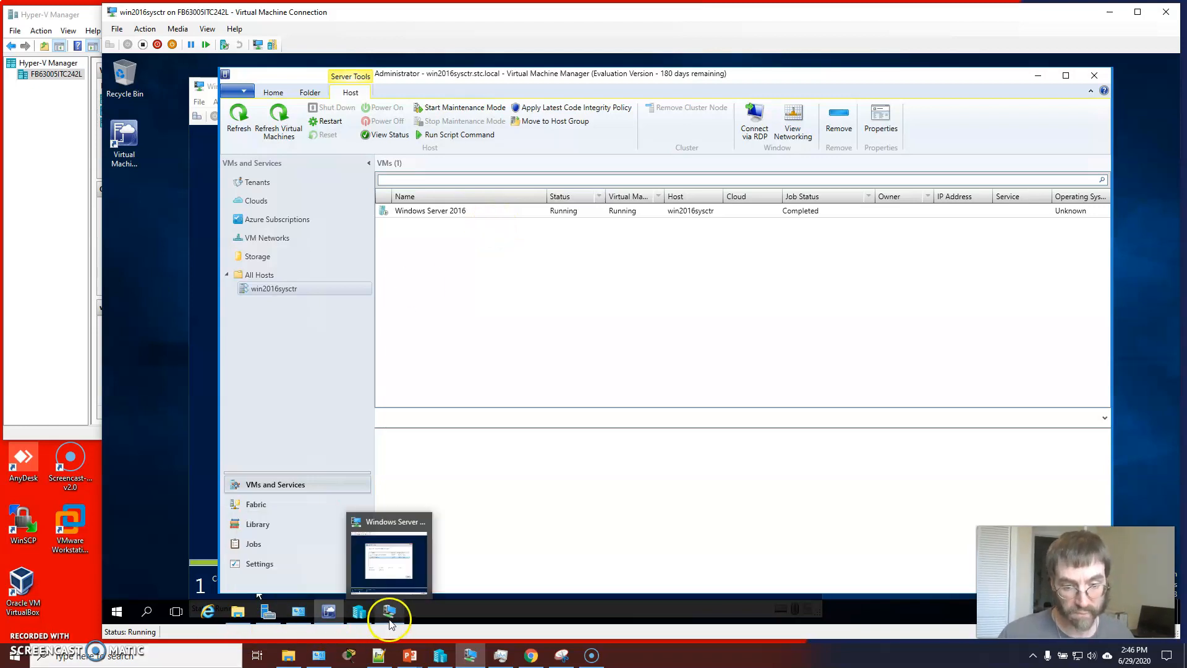
{"action": "left_click", "coordinate": [417, 569]}
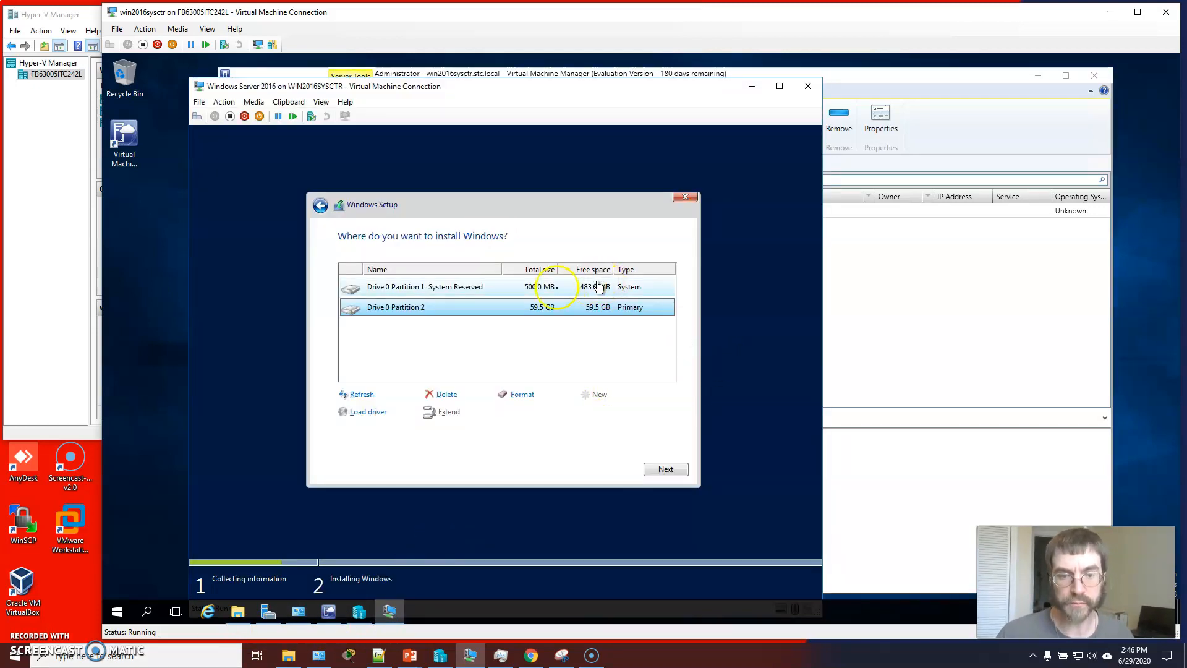
Select Drive 0 Partition 2 as the install location and start installing Windows
{"action": "left_click", "coordinate": [502, 290]}
{"action": "left_click", "coordinate": [502, 307]}
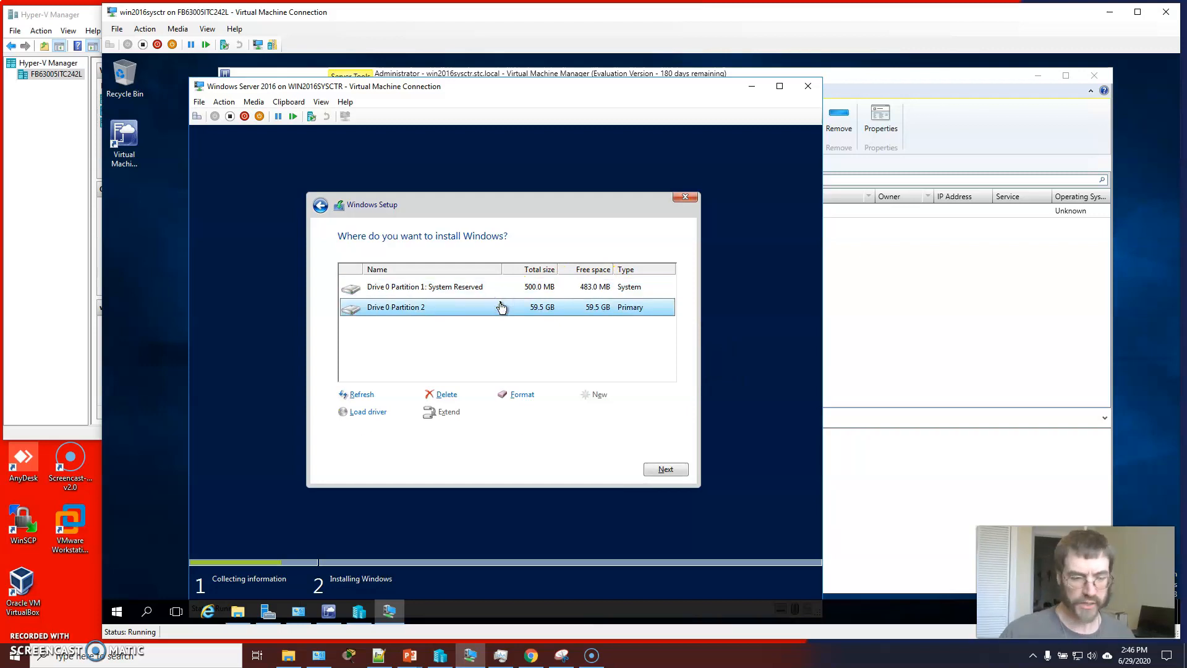
{"action": "left_click", "coordinate": [658, 466]}
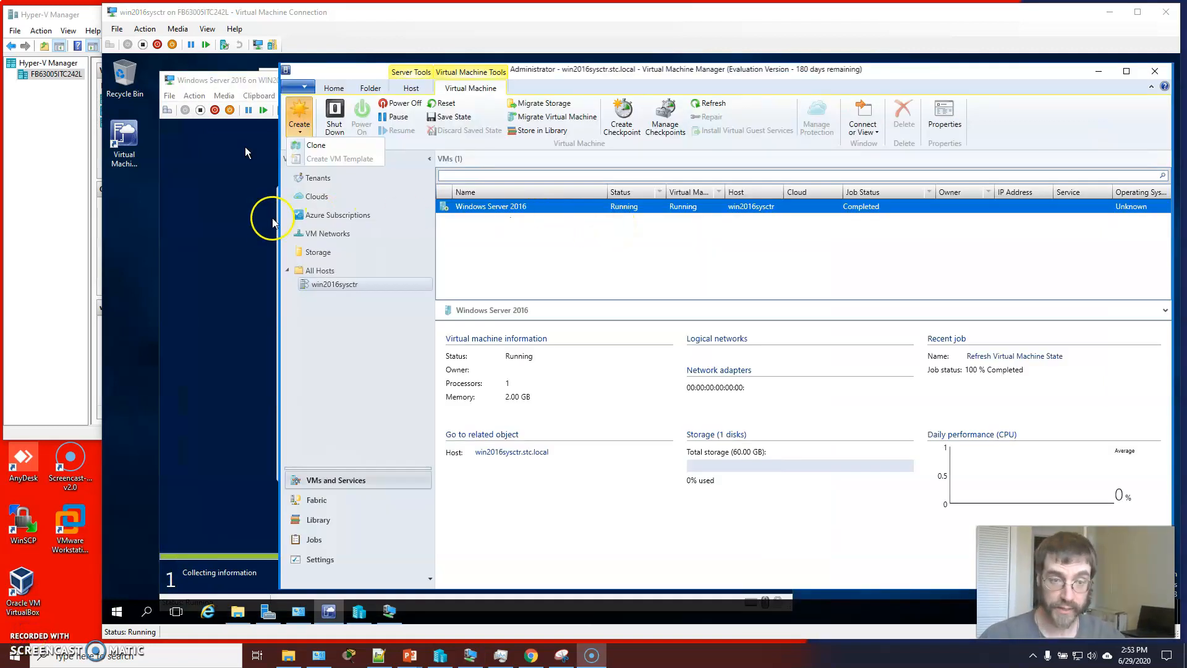
{"action": "left_click", "coordinate": [245, 218]}
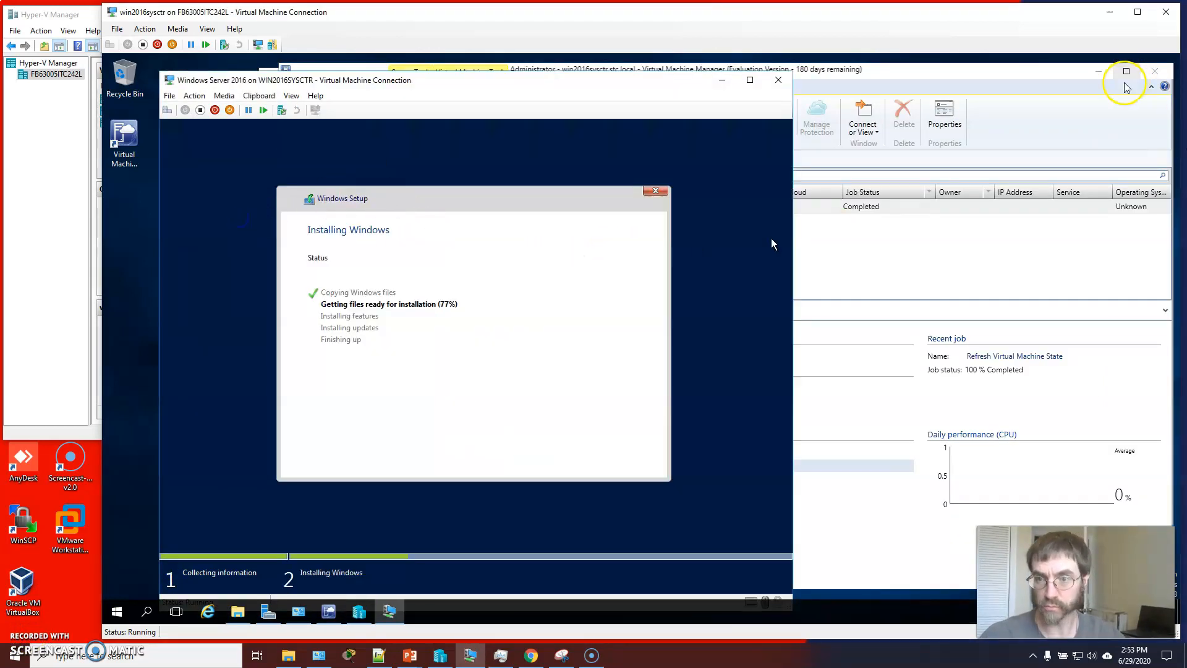
{"action": "left_click", "coordinate": [967, 90]}
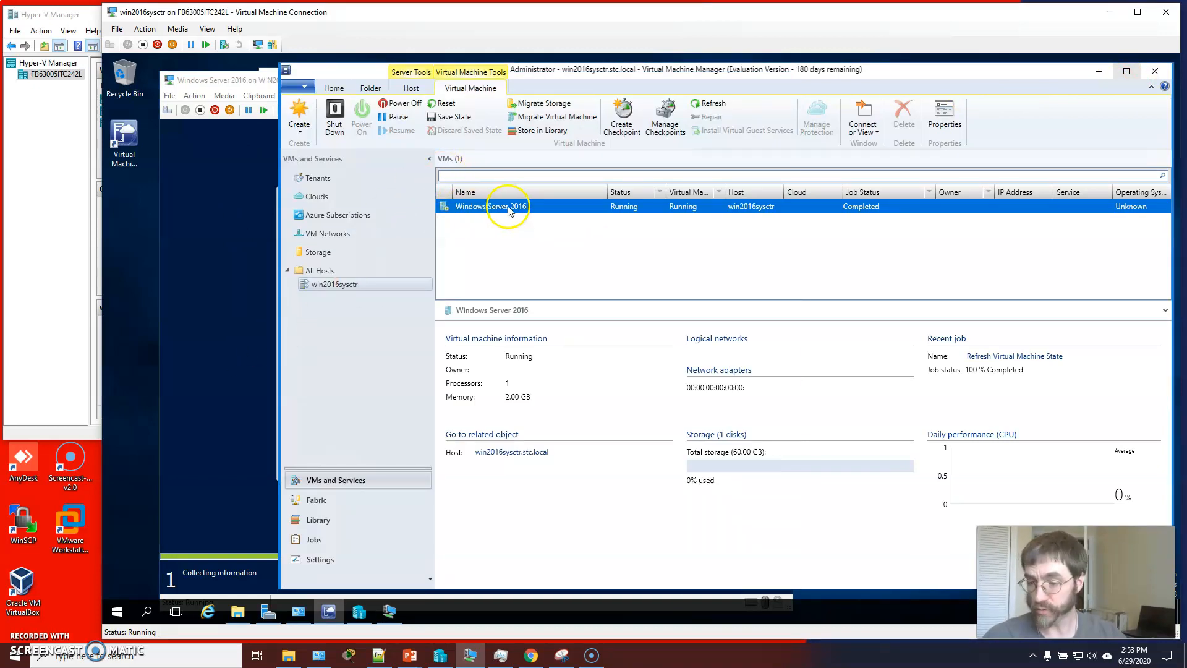
{"action": "left_click", "coordinate": [300, 132]}
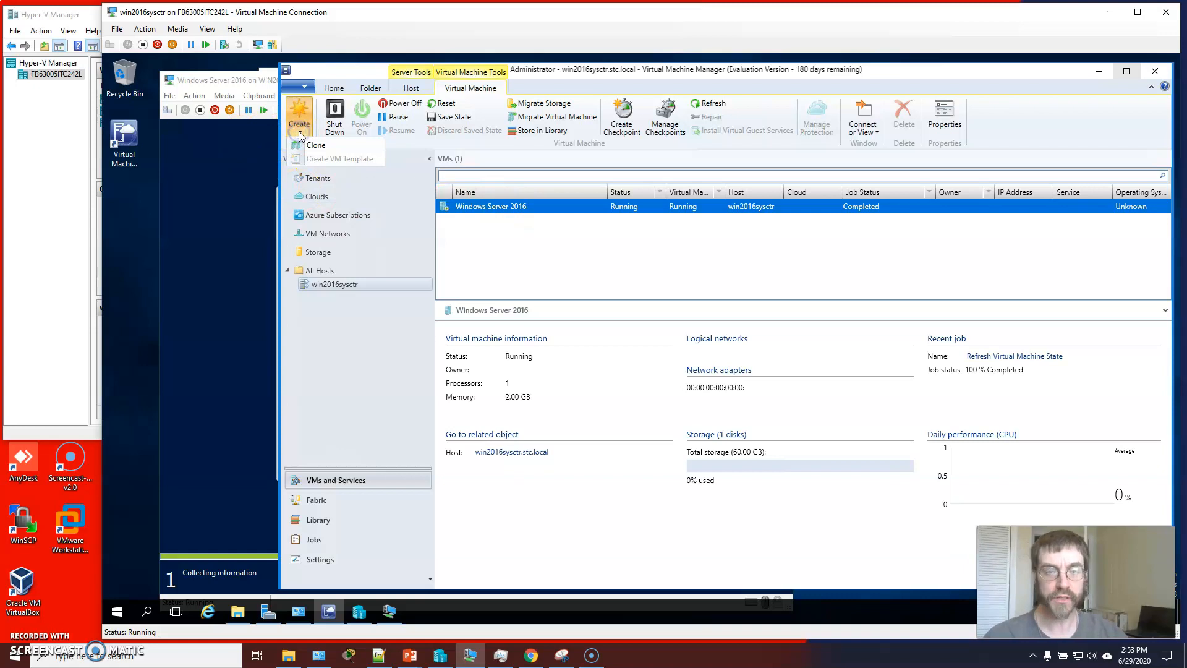
{"action": "left_click", "coordinate": [318, 146]}
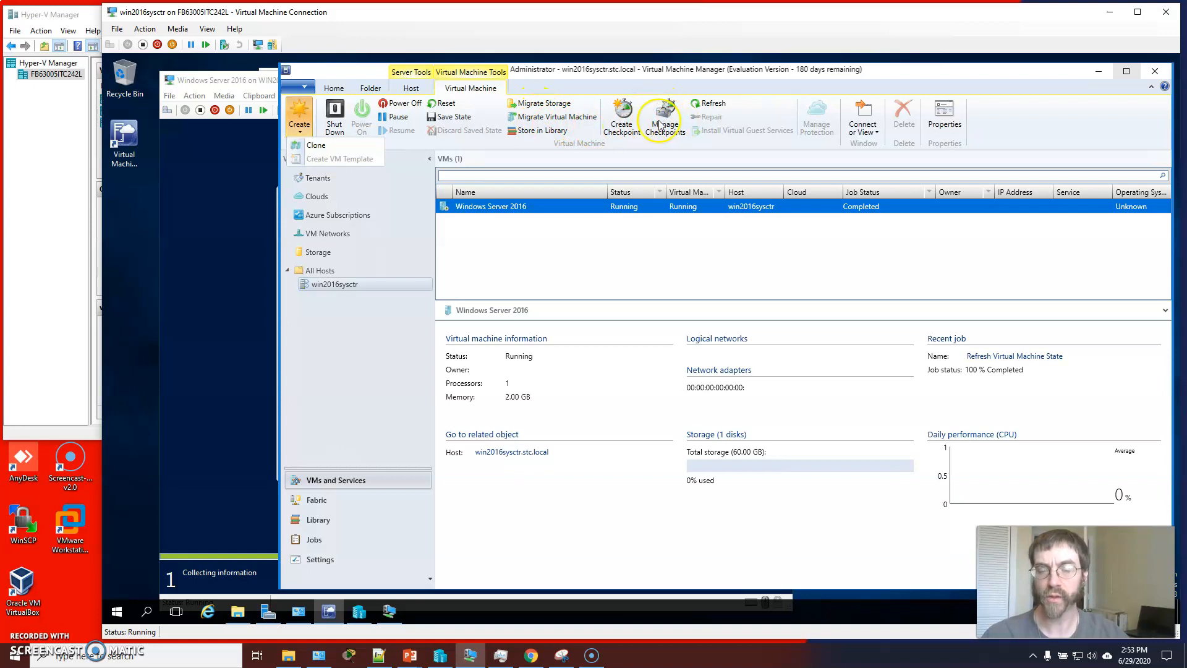
{"action": "left_click", "coordinate": [678, 80]}
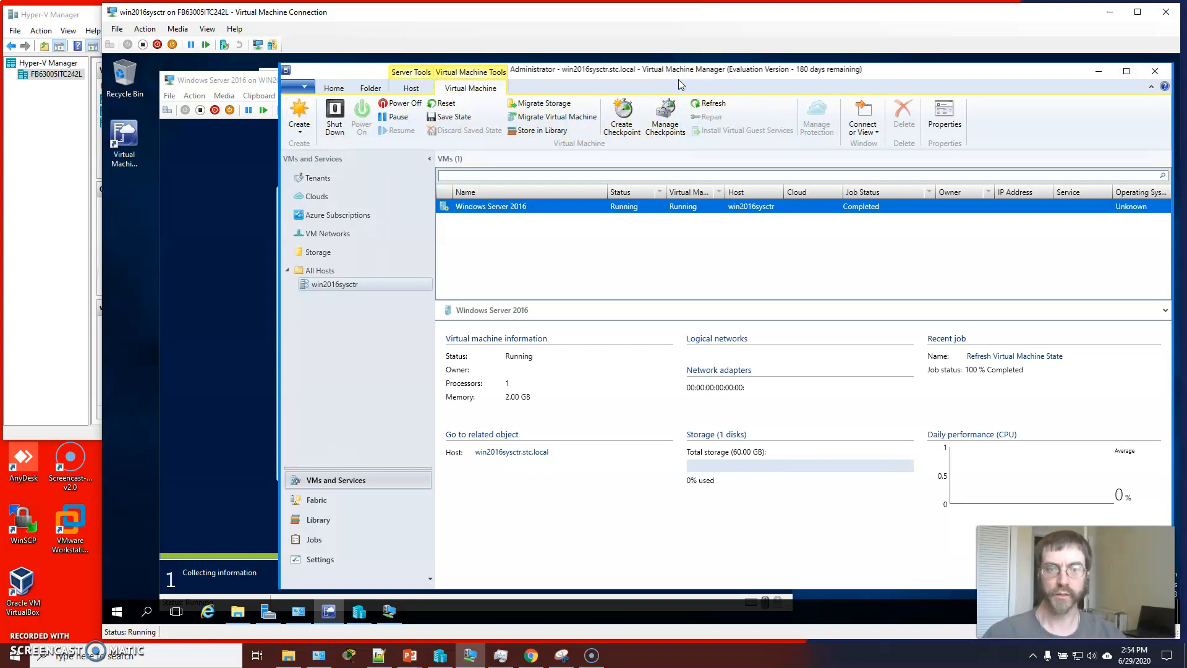
{"action": "left_click", "coordinate": [398, 117]}
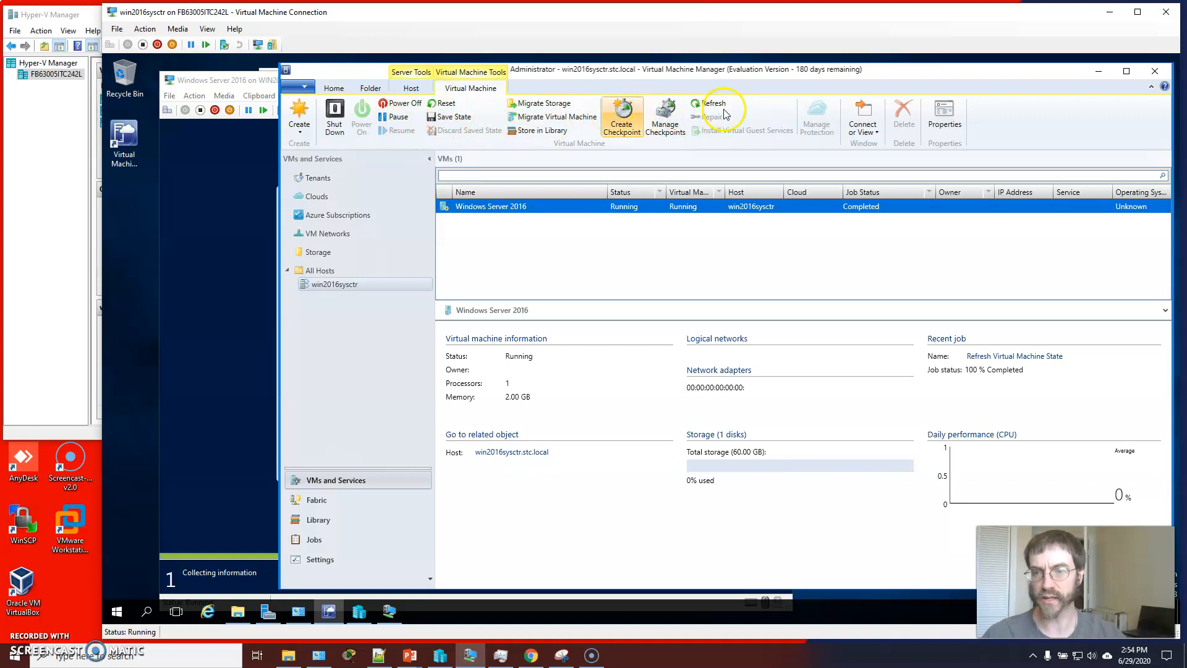
{"action": "left_click", "coordinate": [871, 131]}
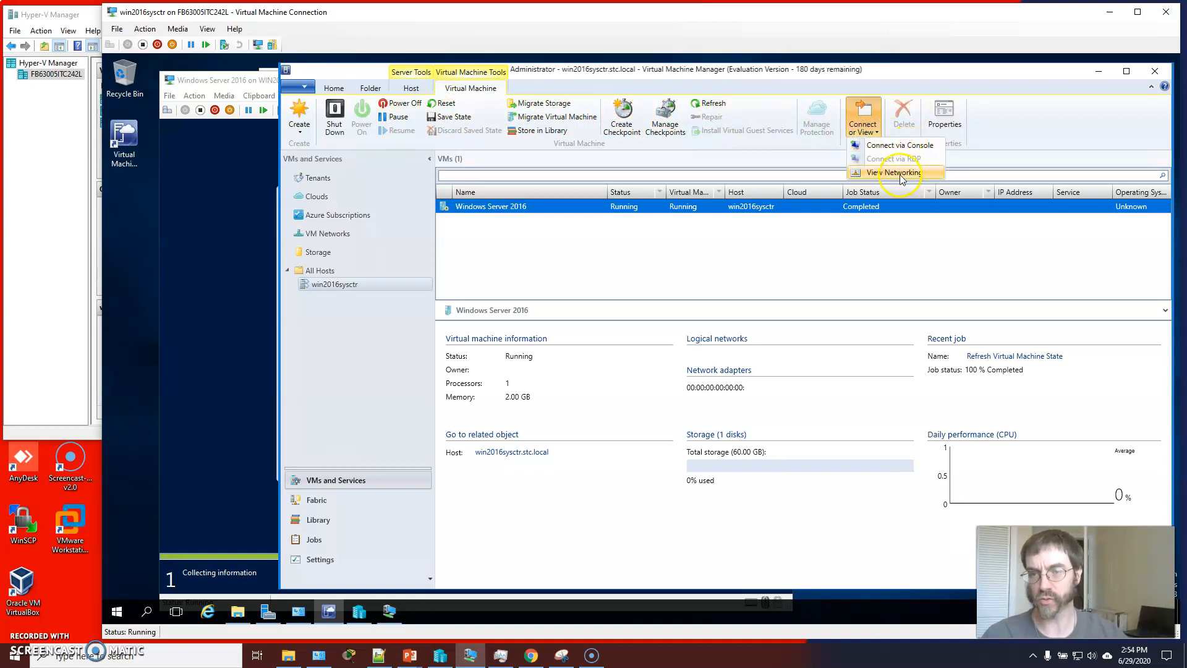
Open the Windows Server 2016 VM's properties and examine its status, general and hardware settings, including the virtual DVD drive
{"action": "left_click", "coordinate": [945, 117]}
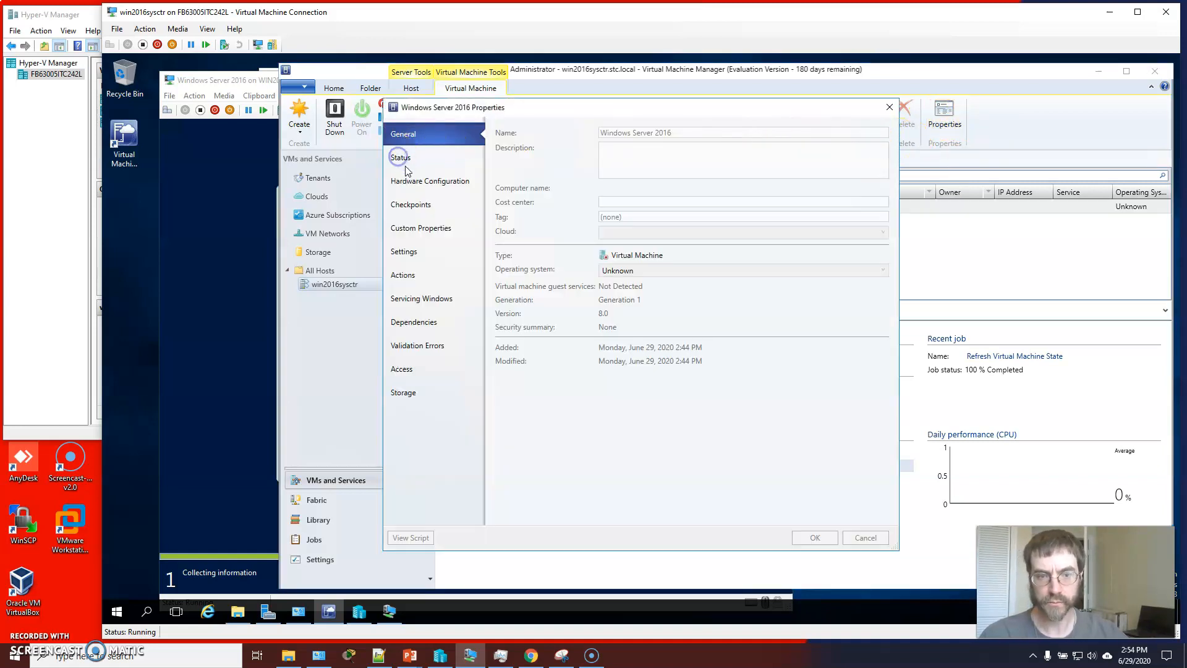
{"action": "left_click", "coordinate": [408, 162]}
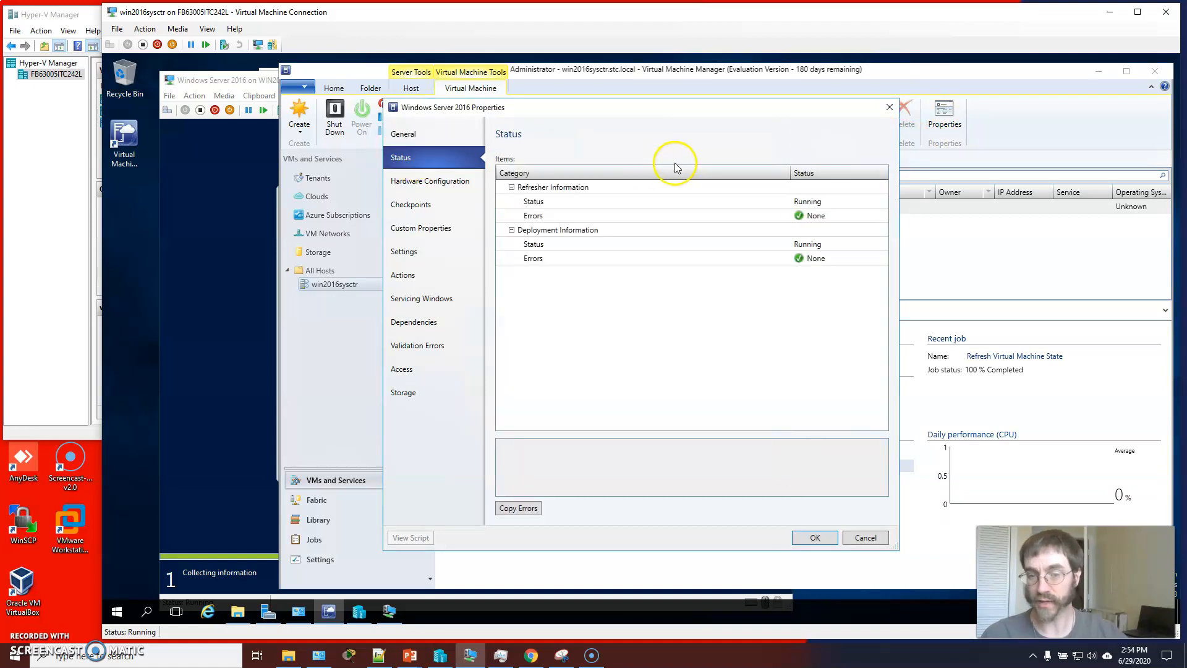
{"action": "left_click", "coordinate": [403, 133]}
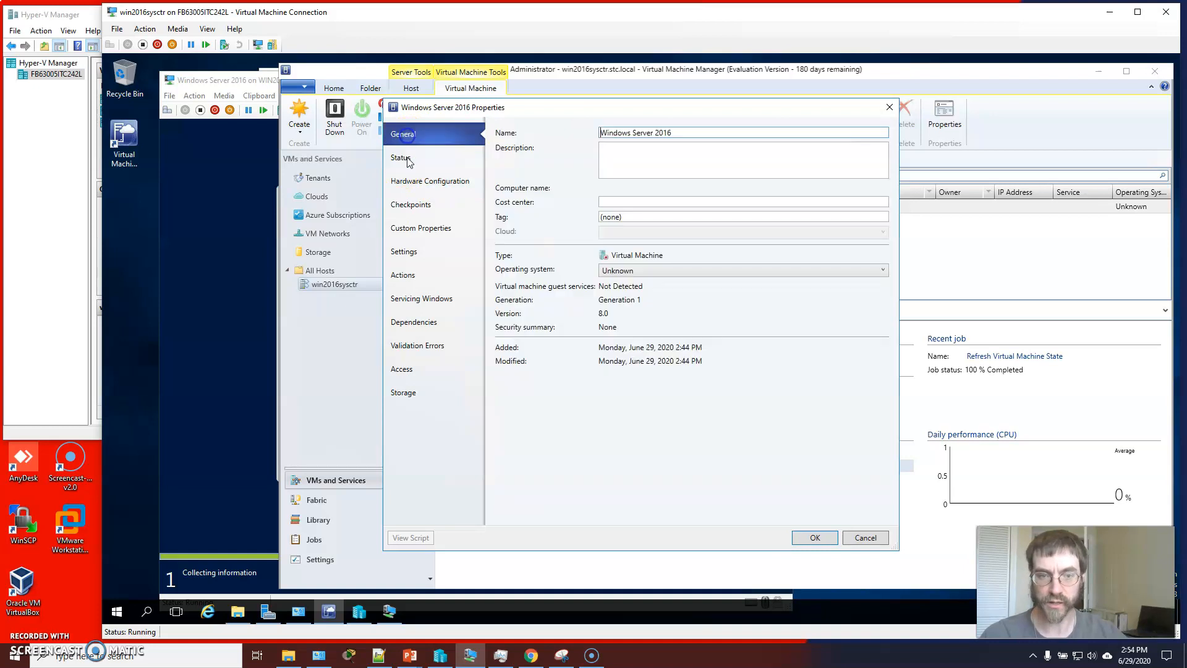
{"action": "left_click", "coordinate": [441, 181]}
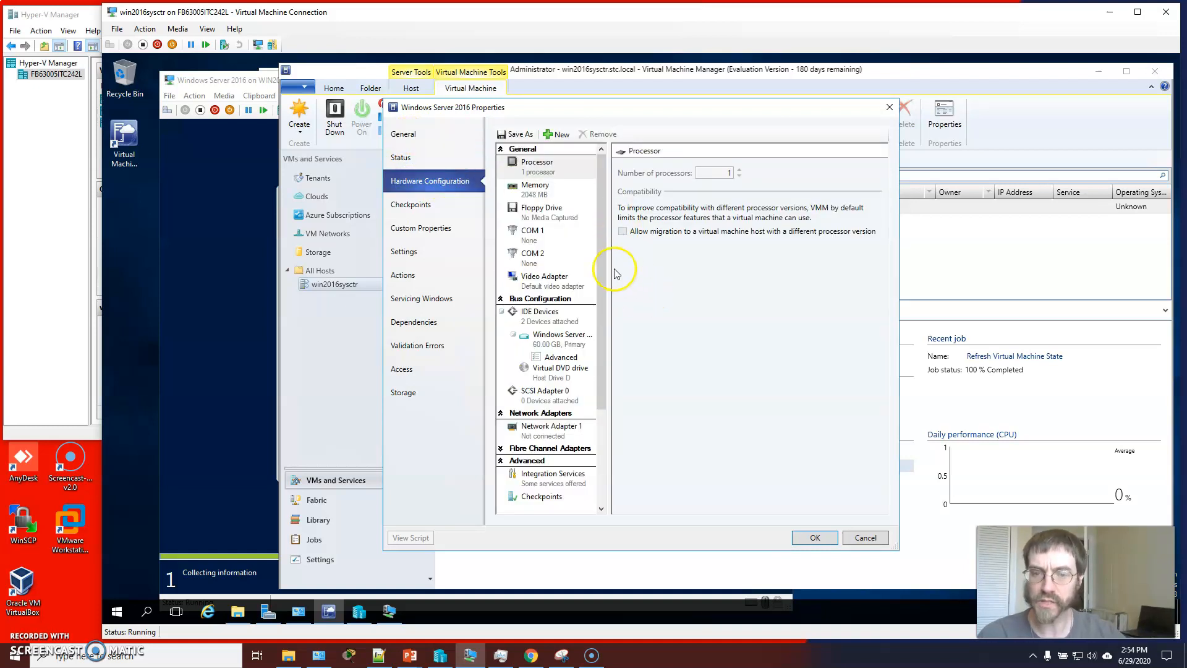
{"action": "left_click_drag", "start_coordinate": [610, 266], "coordinate": [657, 266]}
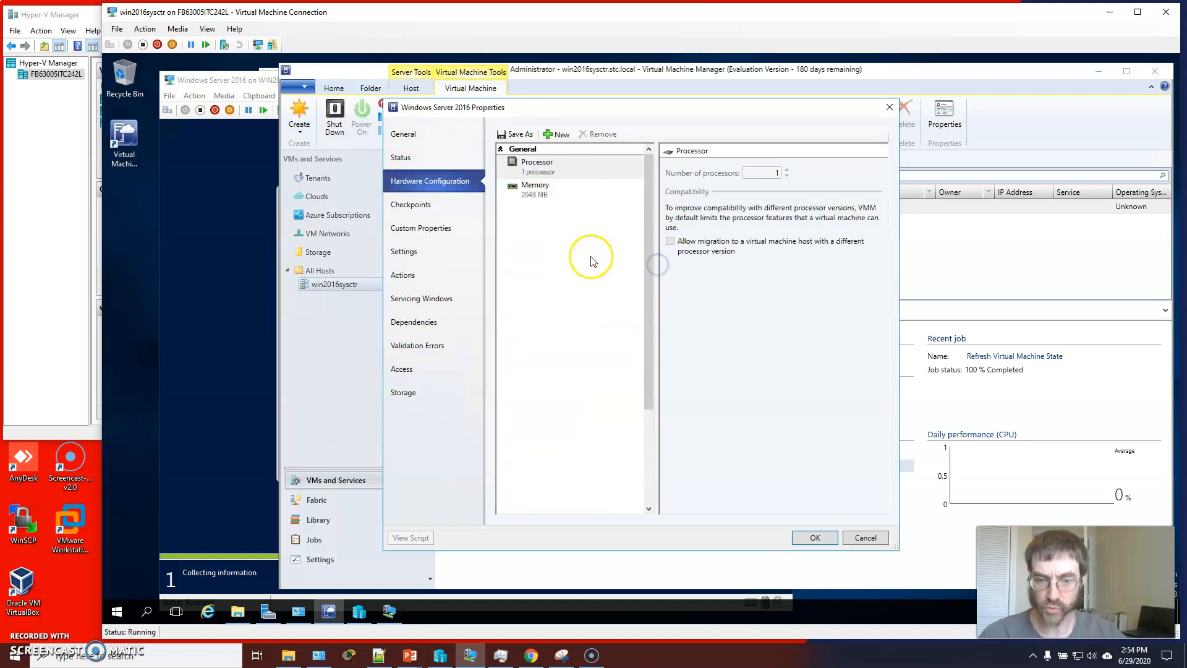
{"action": "scroll", "coordinate": [559, 333], "scroll_direction": "down", "scroll_amount": 3}
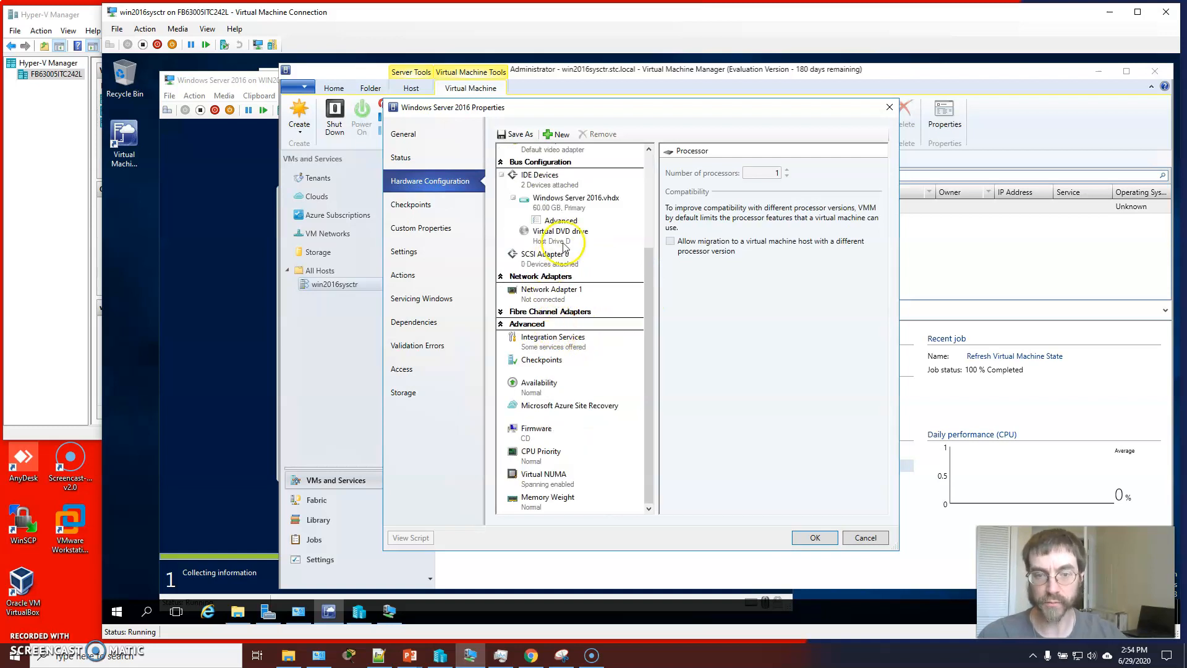
{"action": "left_click", "coordinate": [561, 233]}
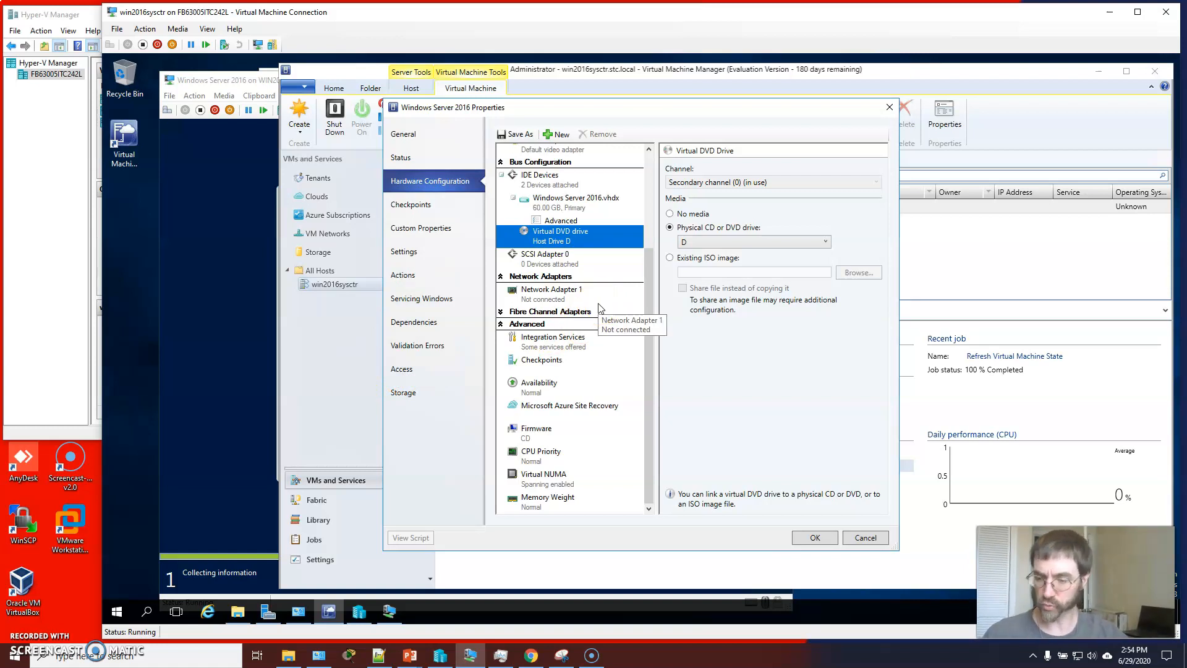
View the VM in Hyper-V Manager, close the properties dialog without changes, and watch the installation progress
{"action": "left_click", "coordinate": [360, 612]}
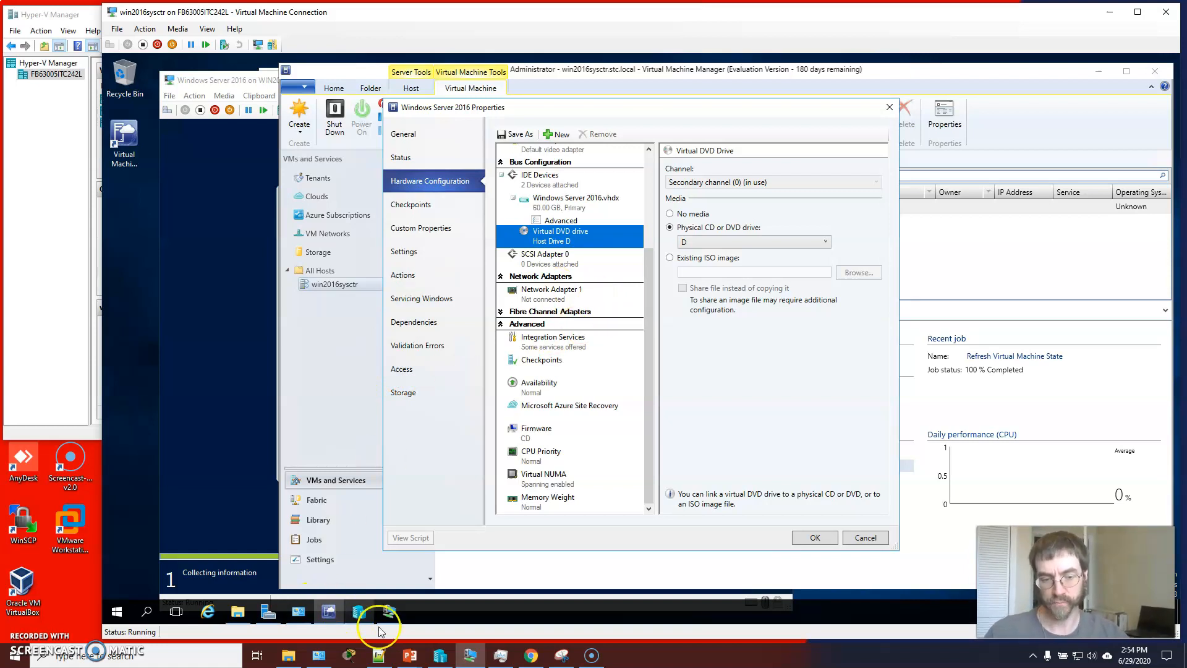
{"action": "left_click", "coordinate": [454, 463]}
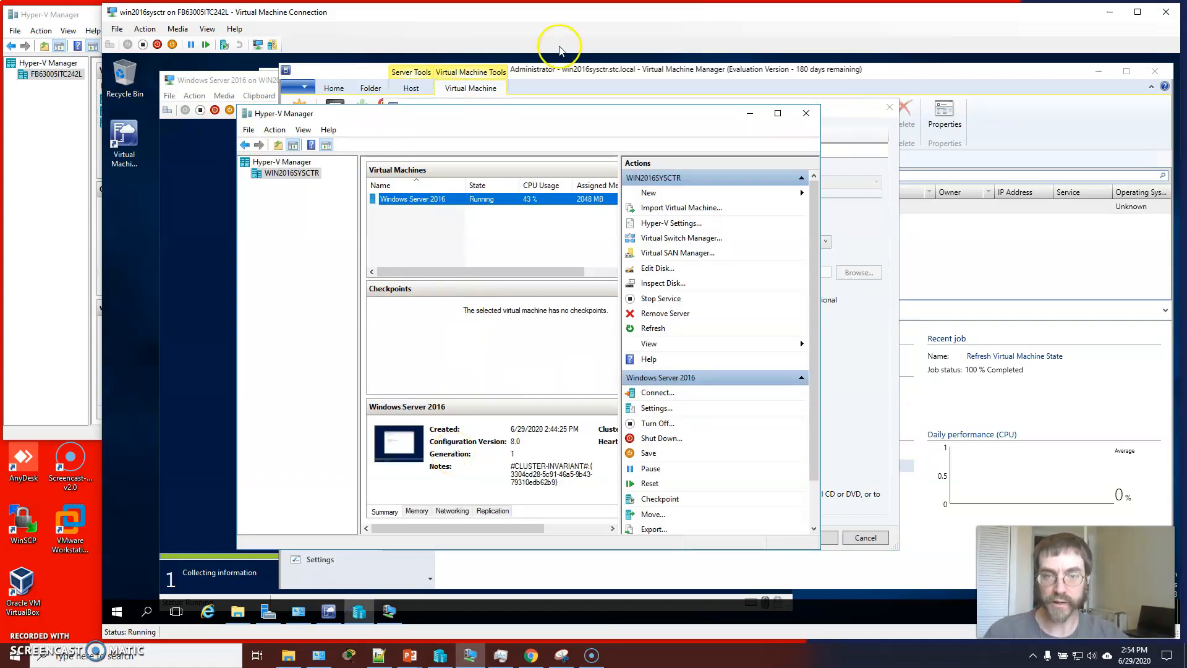
{"action": "left_click", "coordinate": [1011, 78]}
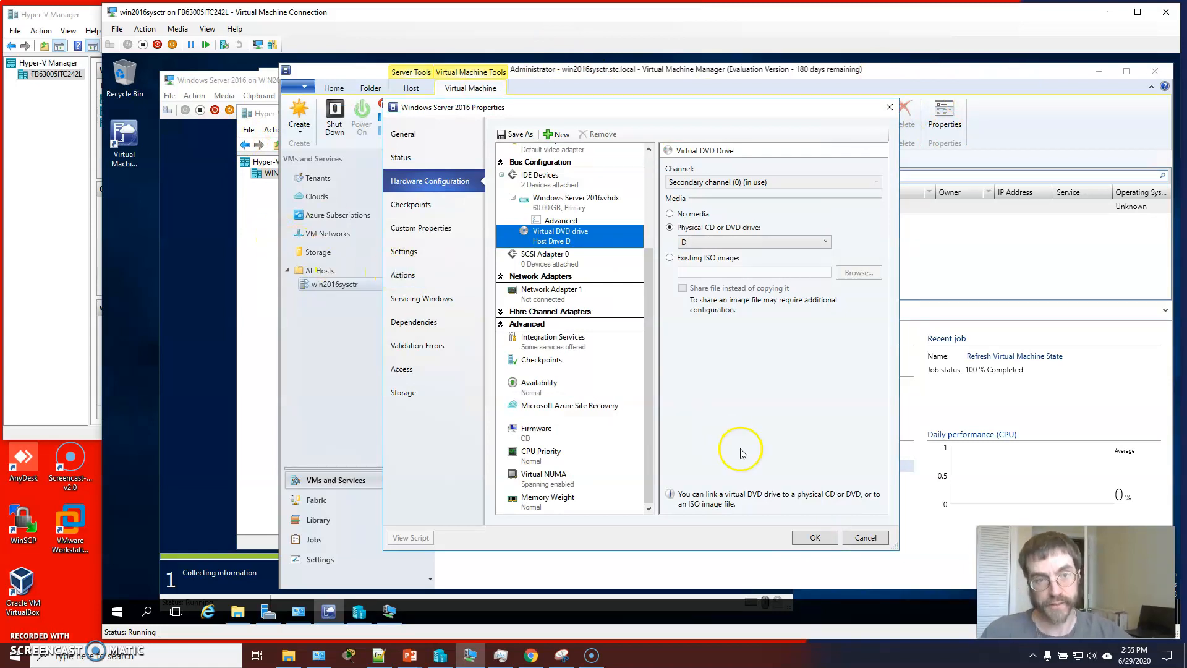
{"action": "left_click", "coordinate": [864, 539]}
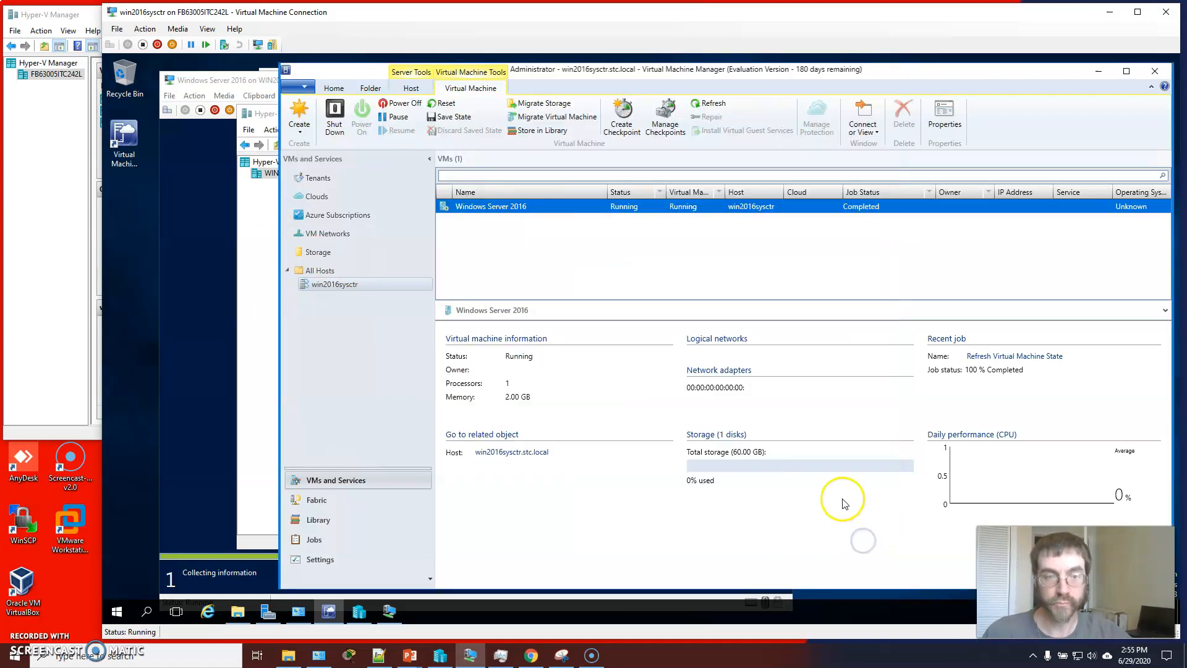
{"action": "left_click", "coordinate": [215, 308]}
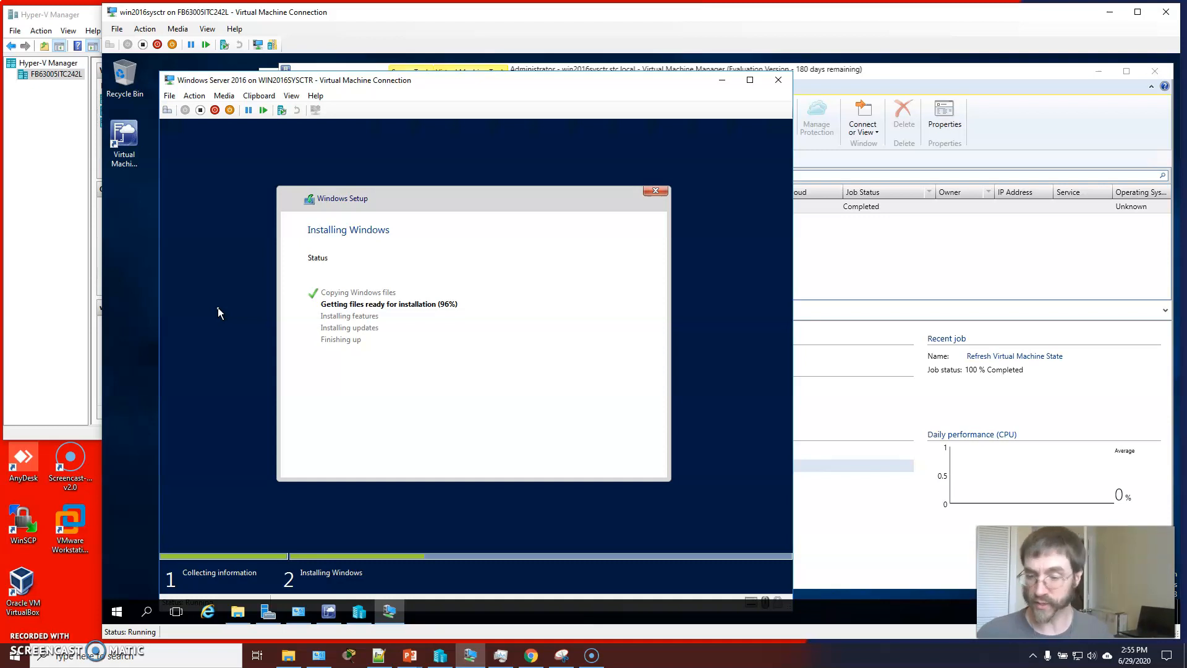
{"action": "left_click", "coordinate": [221, 312]}
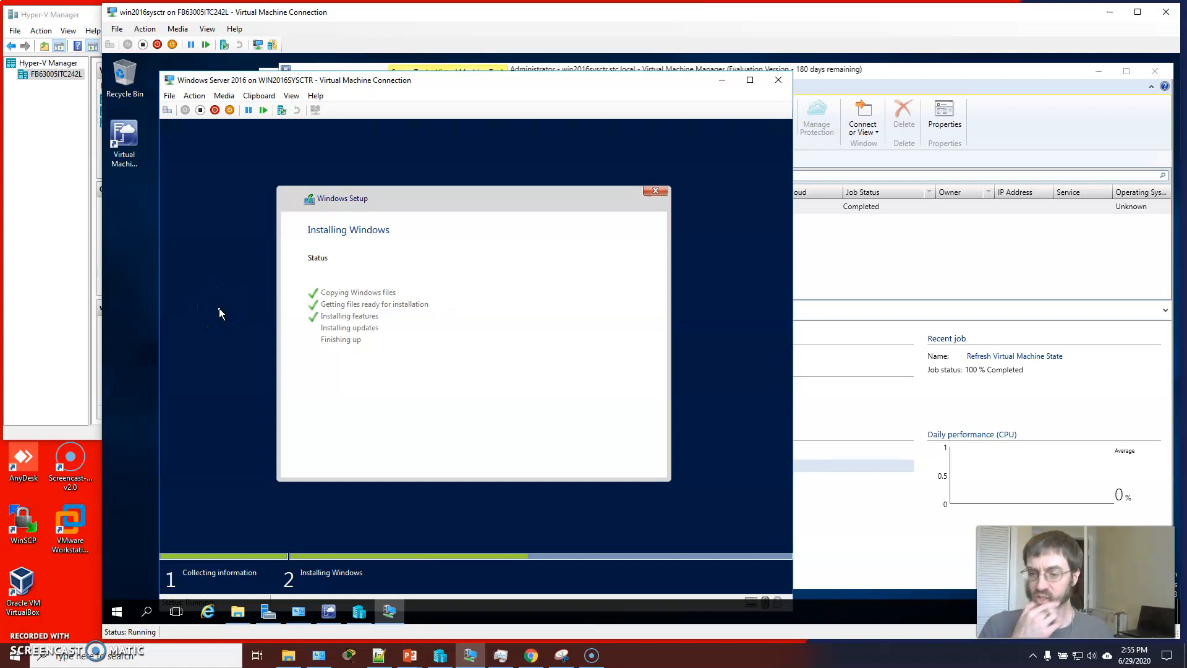